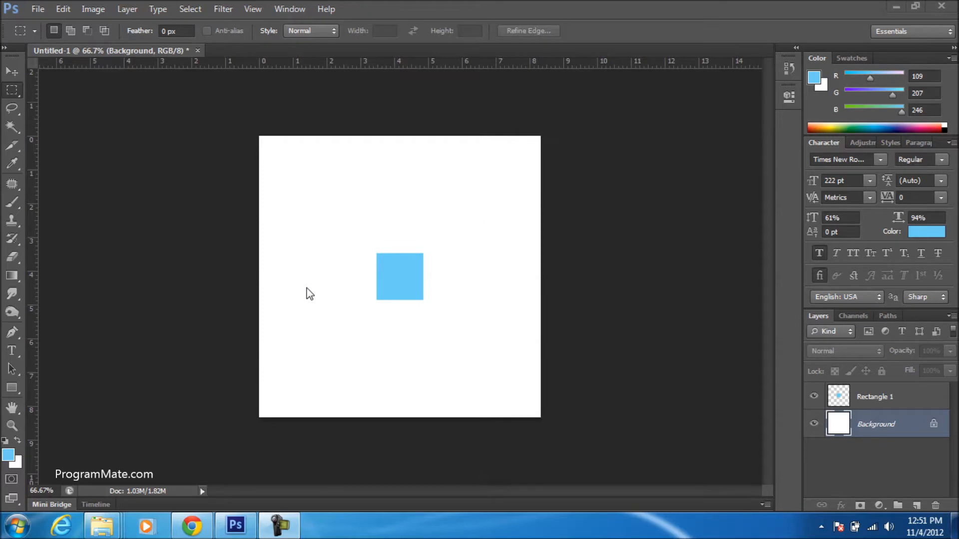
Step: Close the current document without saving and create a new 512 × 512 pixel document
{"action": "left_click", "coordinate": [198, 50]}
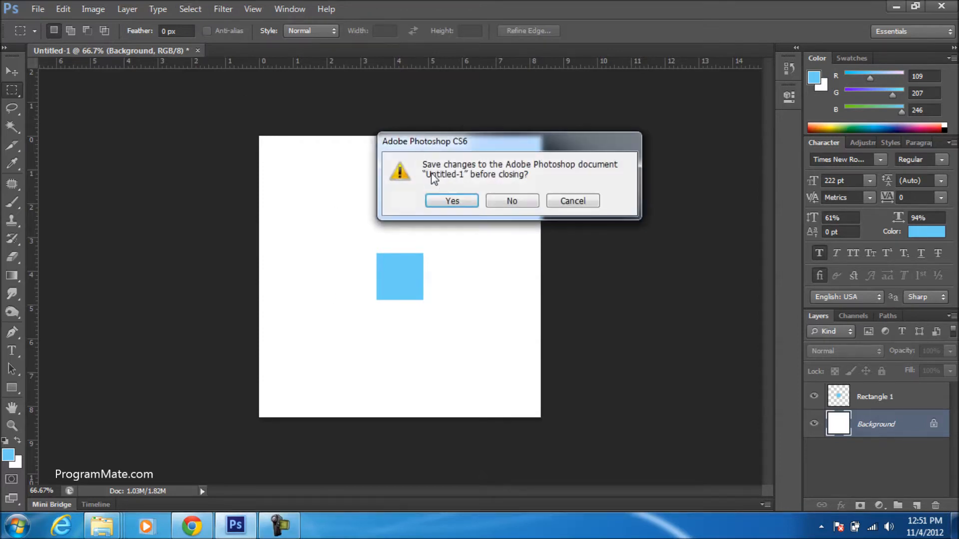
{"action": "left_click", "coordinate": [495, 200]}
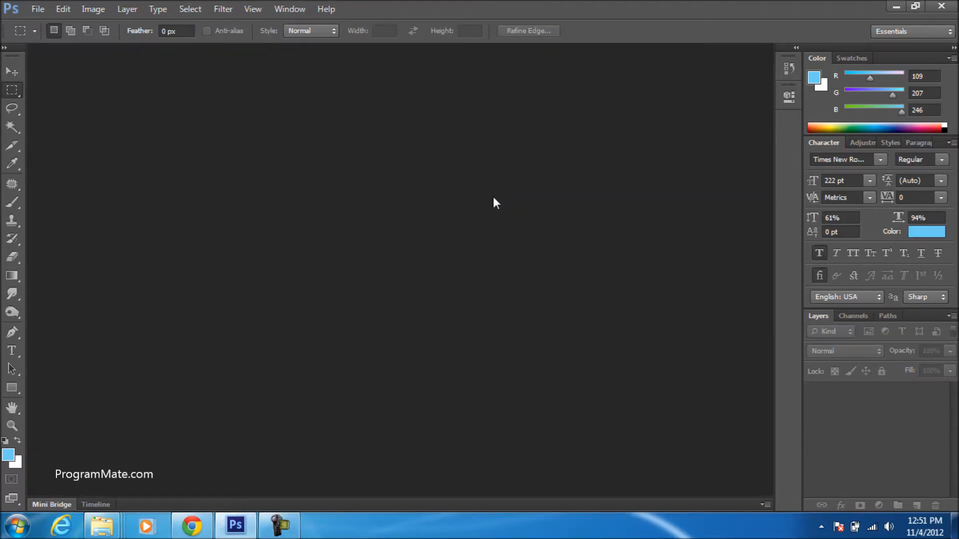
{"action": "key", "text": "ctrl+n"}
{"action": "left_click", "coordinate": [445, 184]}
{"action": "double_click", "coordinate": [445, 184]}
{"action": "type", "text": "512"}
{"action": "key", "text": "Tab"}
{"action": "key", "text": "Tab"}
{"action": "type", "text": "512"}
{"action": "key", "text": "Return"}
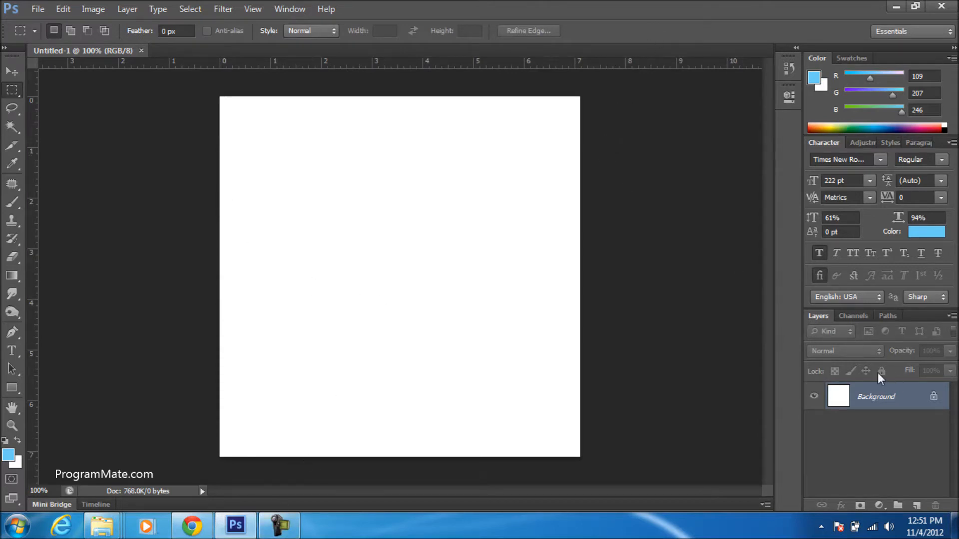
Step: Add a new empty layer and delete the Background layer so the canvas is transparent
{"action": "left_click", "coordinate": [916, 506]}
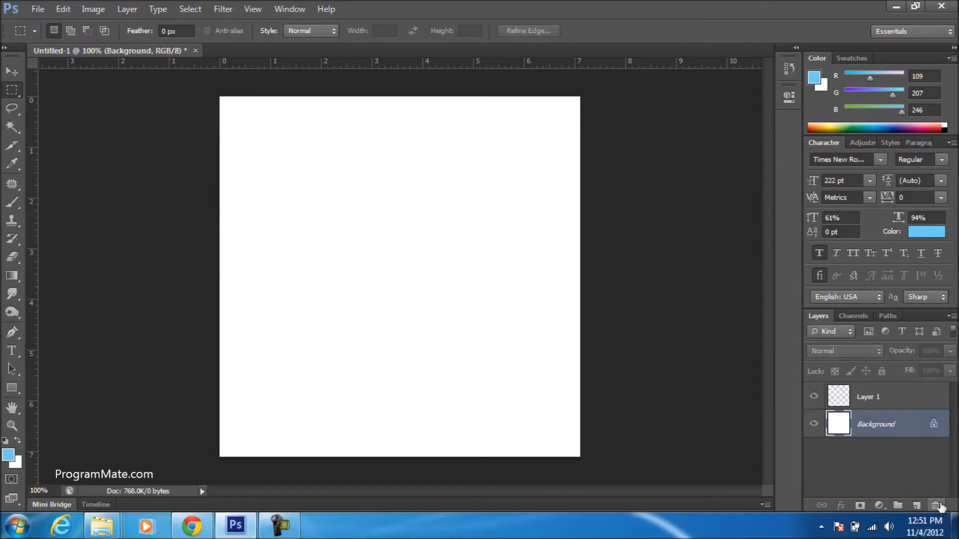
{"action": "left_click", "coordinate": [936, 505]}
{"action": "left_click", "coordinate": [449, 227]}
{"action": "key", "text": "Return"}
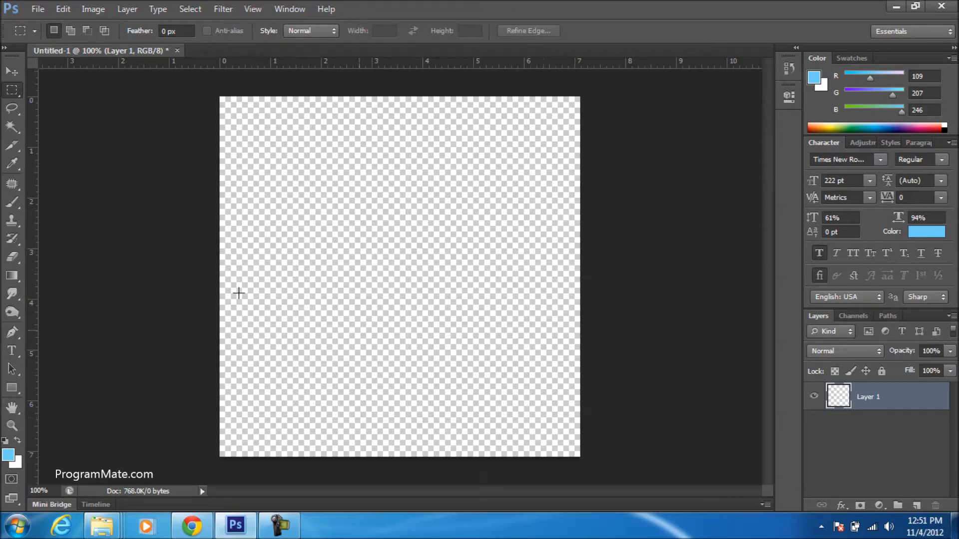
Step: Create a light blue 512 × 512 px rounded rectangle with an 80 px corner radius and rasterize its layer
{"action": "left_click", "coordinate": [11, 387]}
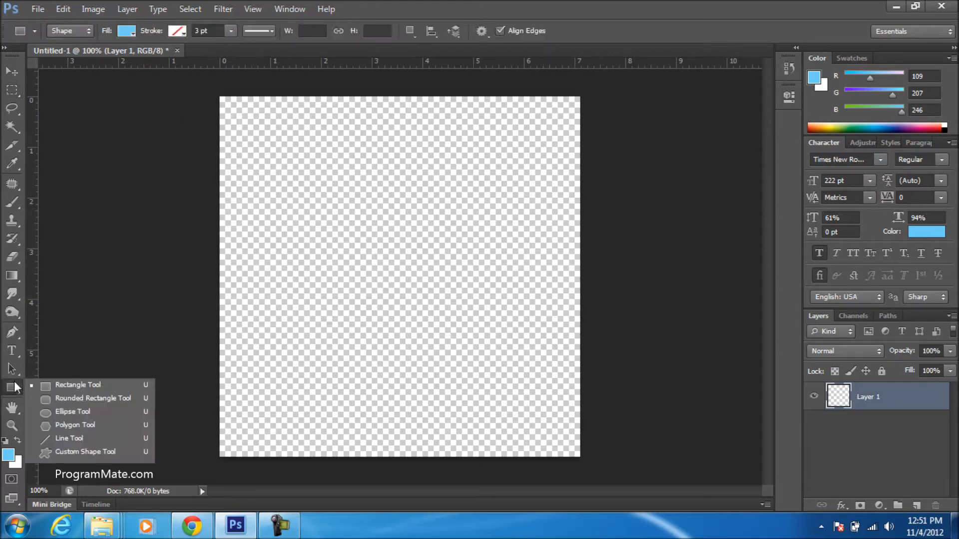
{"action": "left_click", "coordinate": [90, 398]}
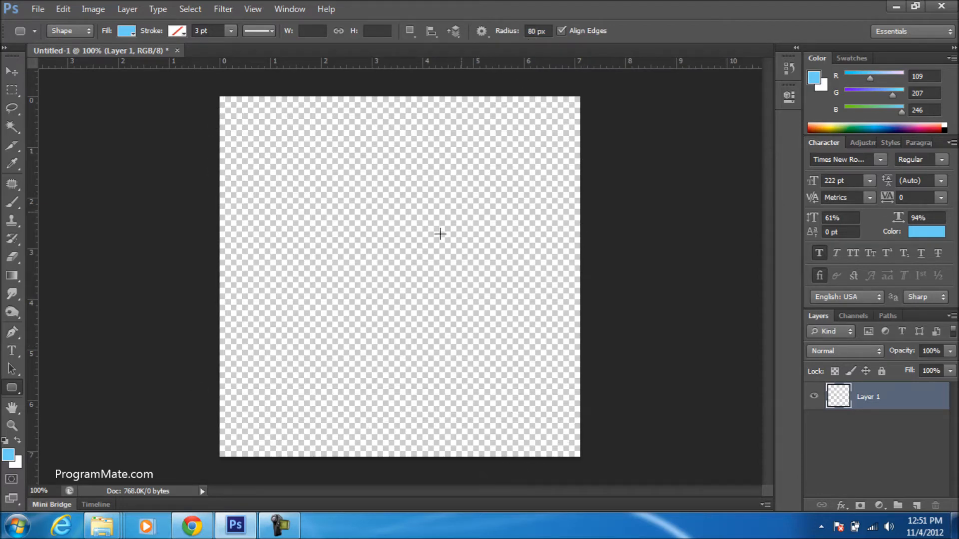
{"action": "left_click", "coordinate": [385, 284]}
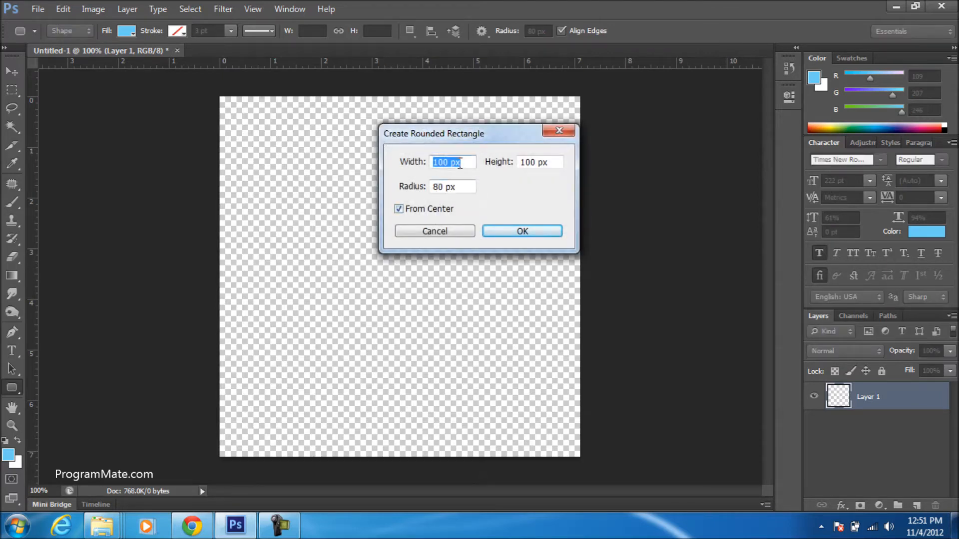
{"action": "type", "text": "5"}
{"action": "key", "text": "Tab"}
{"action": "type", "text": "51"}
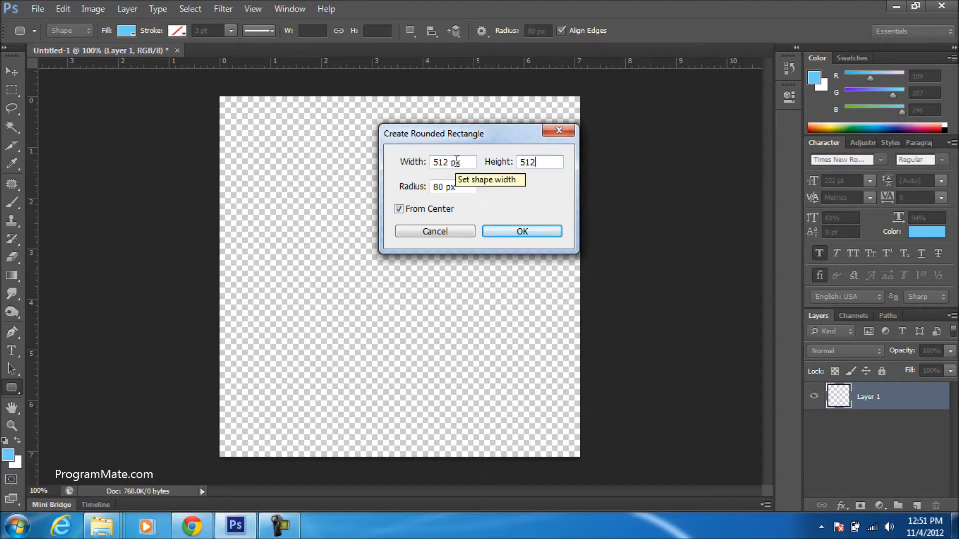
{"action": "key", "text": "Return"}
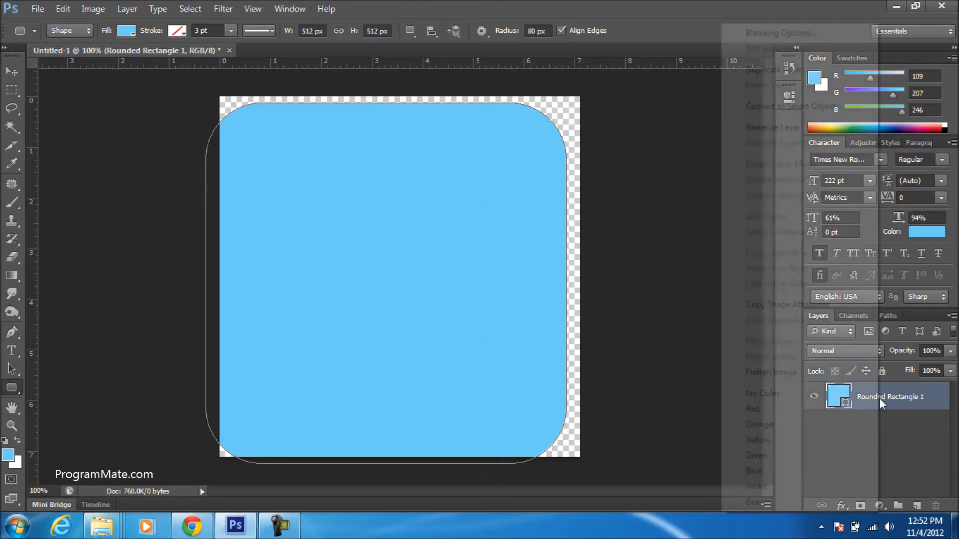
{"action": "right_click", "coordinate": [877, 398]}
{"action": "left_click", "coordinate": [828, 129]}
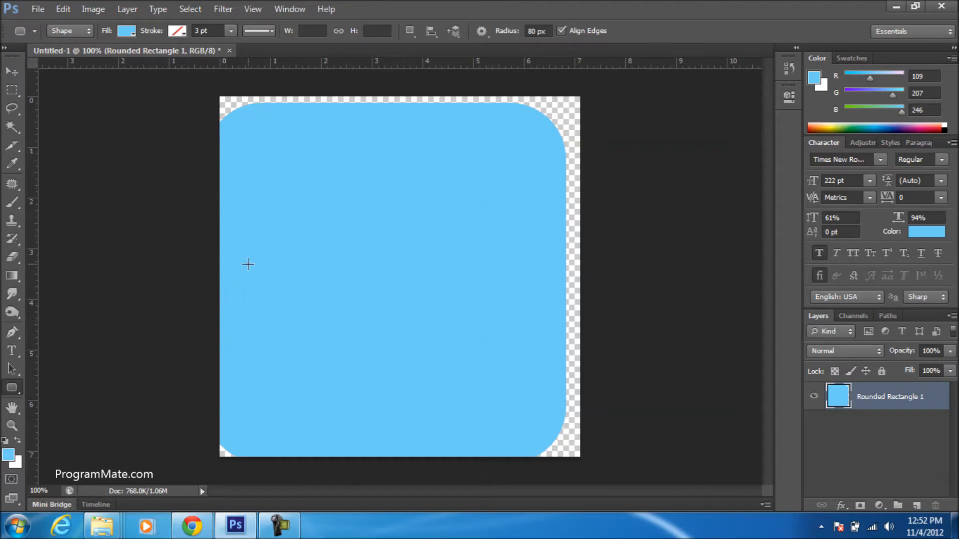
Step: Align the rounded rectangle to the whole canvas by vertical and horizontal centers, and deselect
{"action": "key", "text": "ctrl+a"}
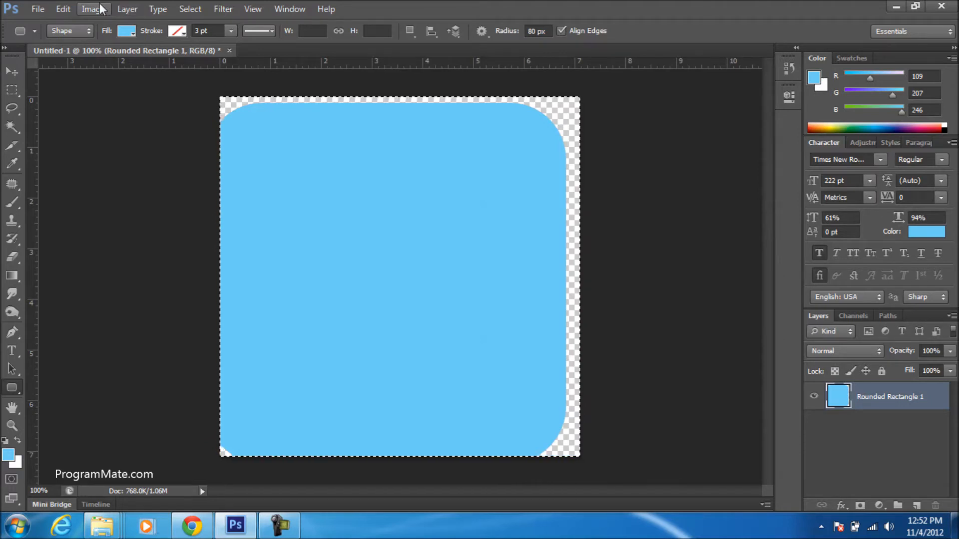
{"action": "left_click", "coordinate": [126, 9]}
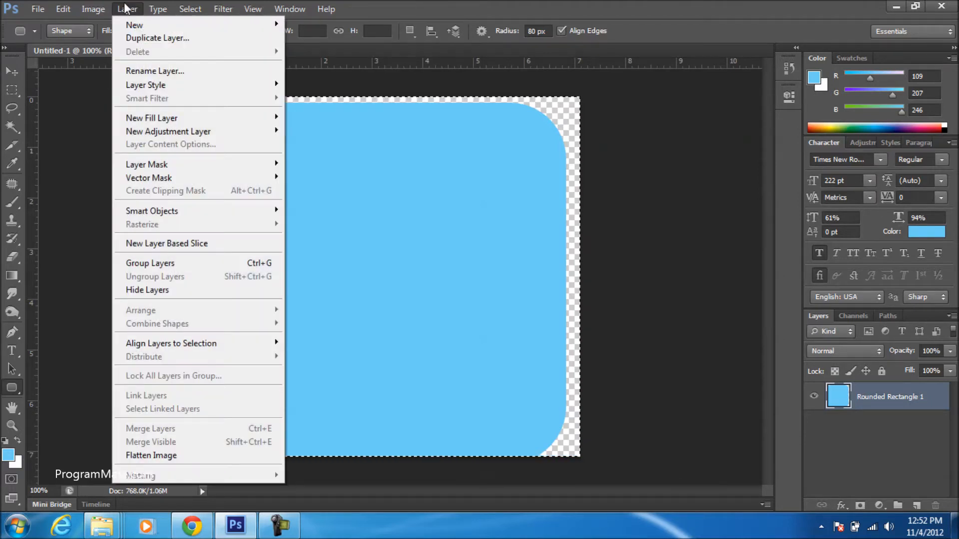
{"action": "mouse_move", "coordinate": [192, 346]}
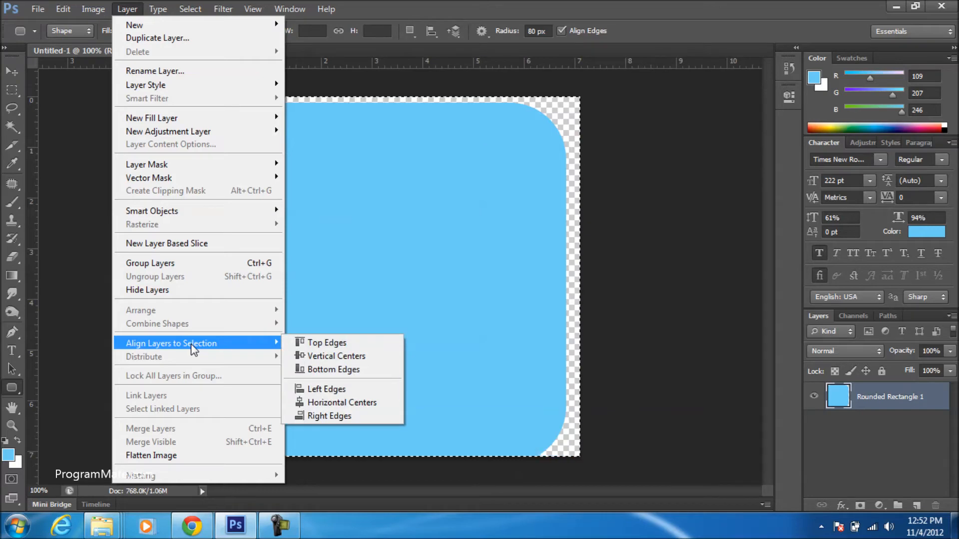
{"action": "left_click", "coordinate": [314, 355]}
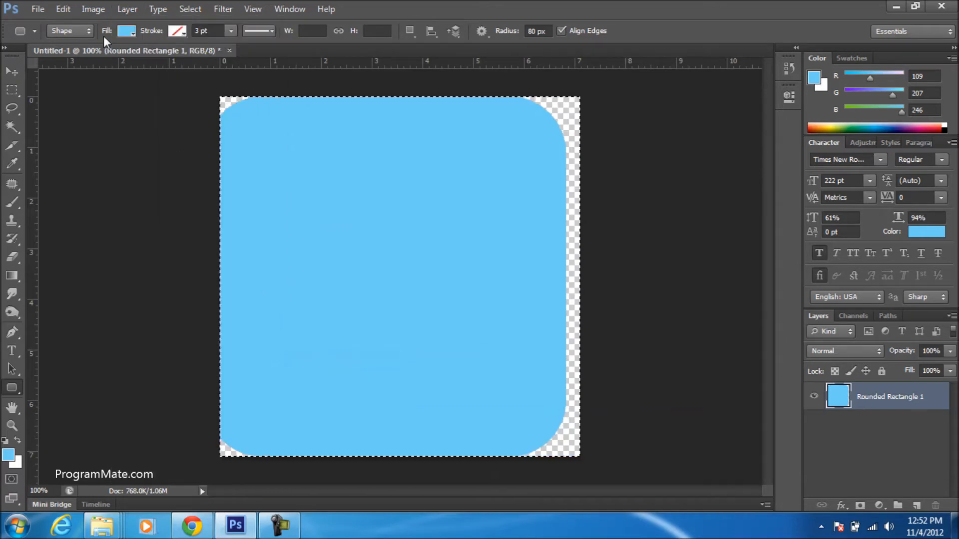
{"action": "left_click", "coordinate": [128, 10]}
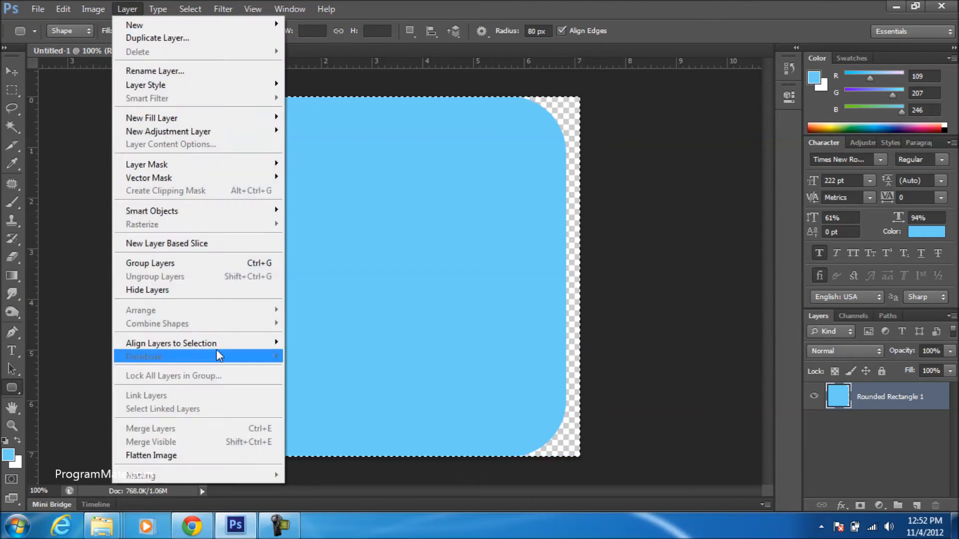
{"action": "mouse_move", "coordinate": [216, 346]}
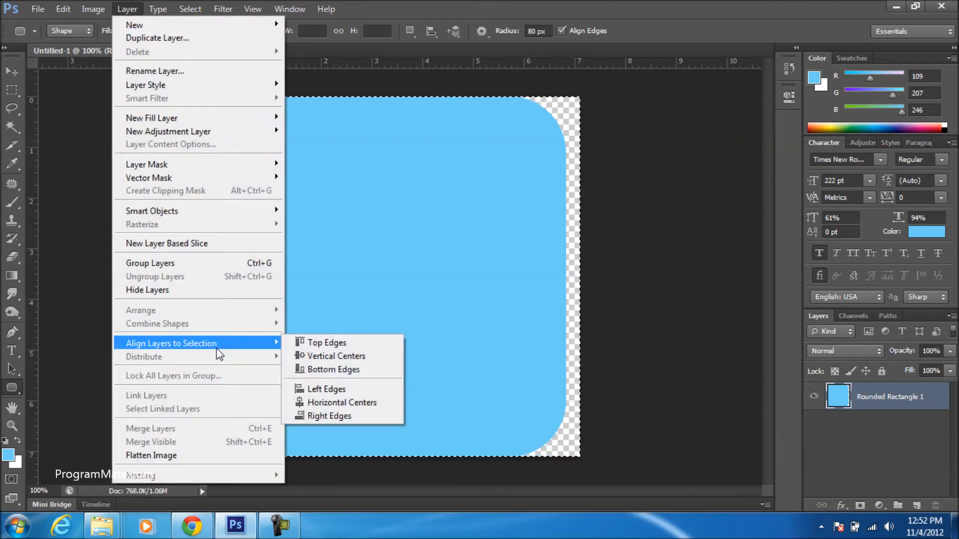
{"action": "left_click", "coordinate": [359, 400]}
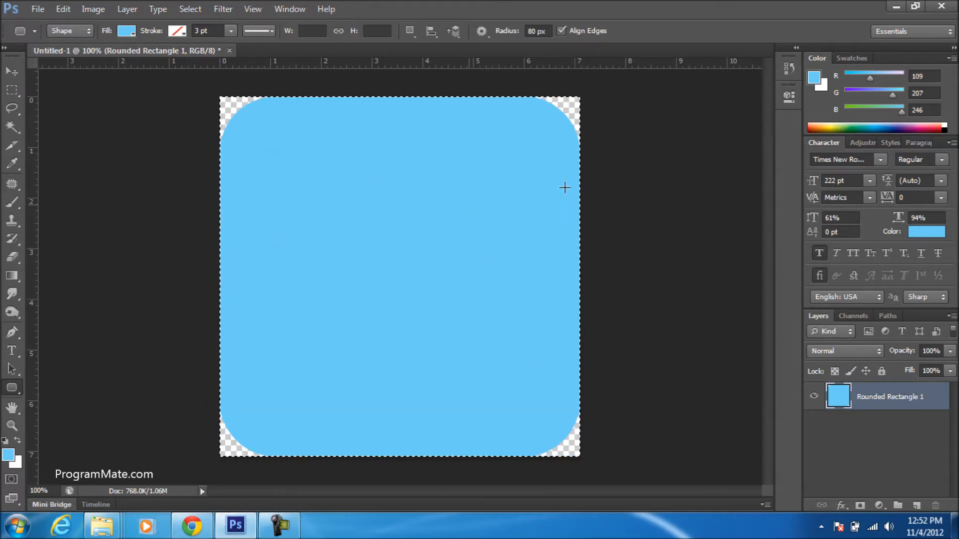
{"action": "left_click", "coordinate": [9, 95]}
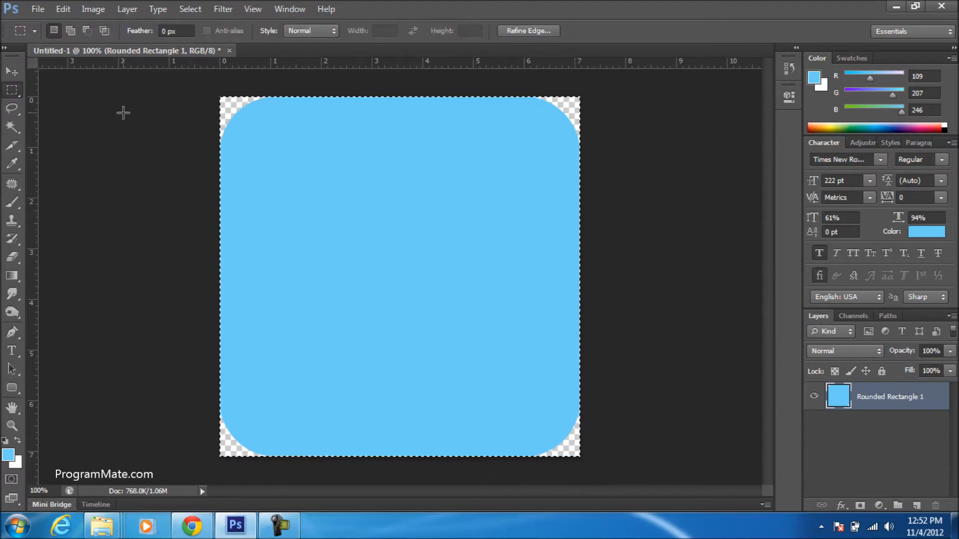
{"action": "key", "text": "ctrl+d"}
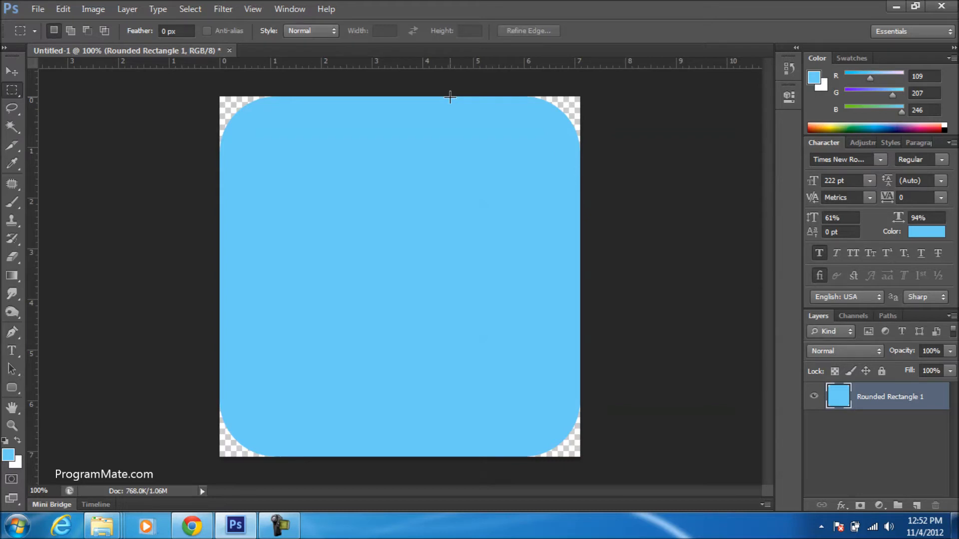
Step: Add the letter T as text just below the middle of the rounded rectangle and color it white
{"action": "left_click", "coordinate": [12, 350]}
{"action": "left_click", "coordinate": [330, 334]}
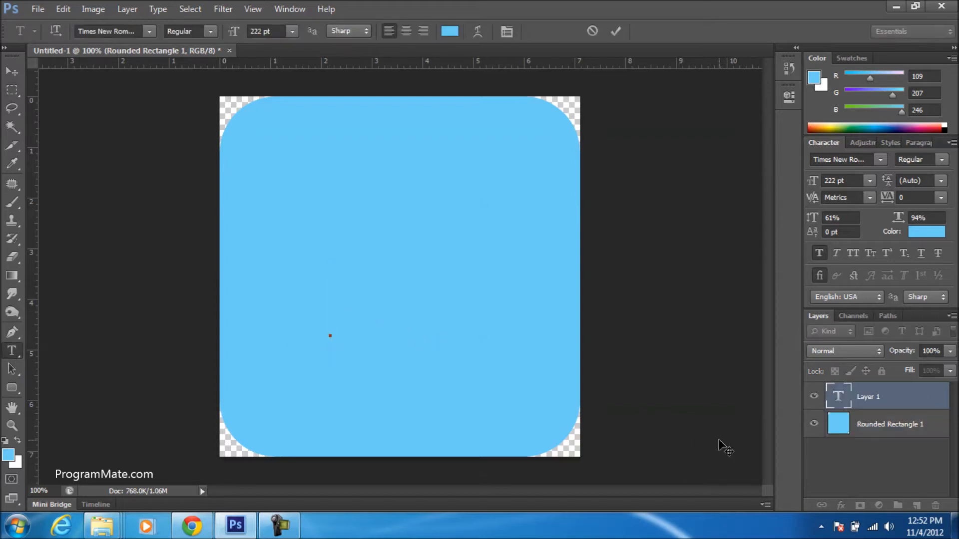
{"action": "type", "text": "M"}
{"action": "key", "text": "ctrl+a"}
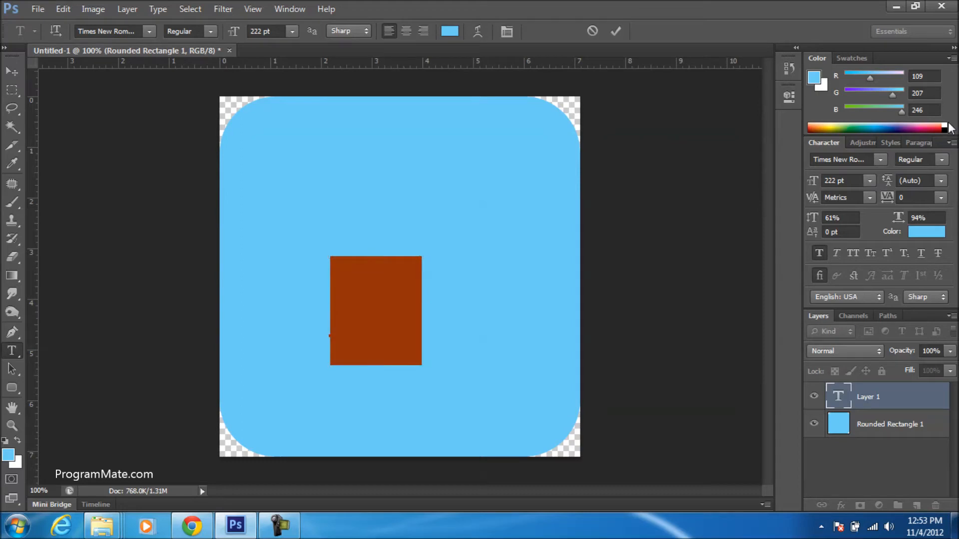
{"action": "left_click", "coordinate": [945, 124]}
{"action": "left_click", "coordinate": [382, 315]}
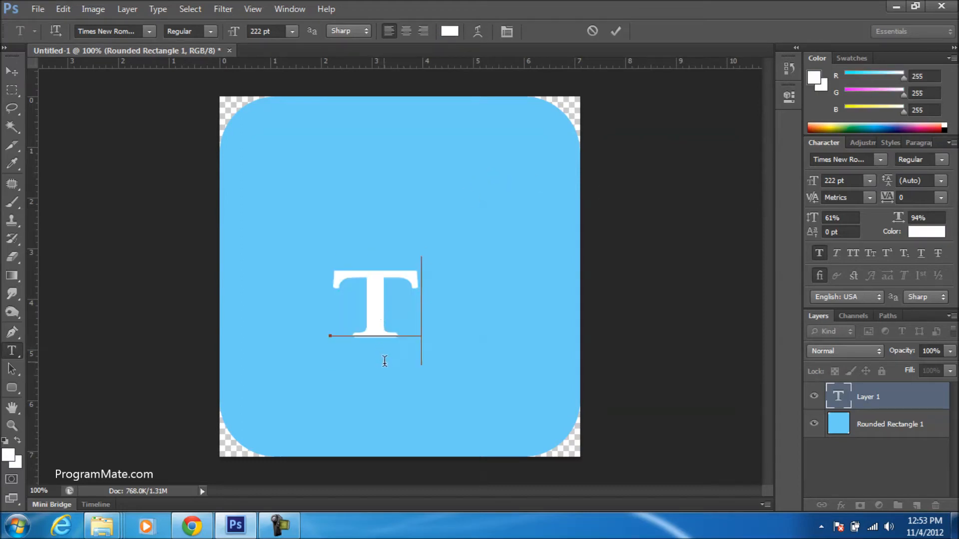
Step: Recolor the letter T pure red with RGB values 255, 0, 0
{"action": "key", "text": "ctrl+a"}
{"action": "left_click", "coordinate": [898, 123]}
{"action": "left_click", "coordinate": [945, 125]}
{"action": "left_click", "coordinate": [844, 91]}
{"action": "left_click", "coordinate": [845, 107]}
Step: Move the letter T to the center of the rounded rectangle and commit the text
{"action": "key", "text": "ctrl"}
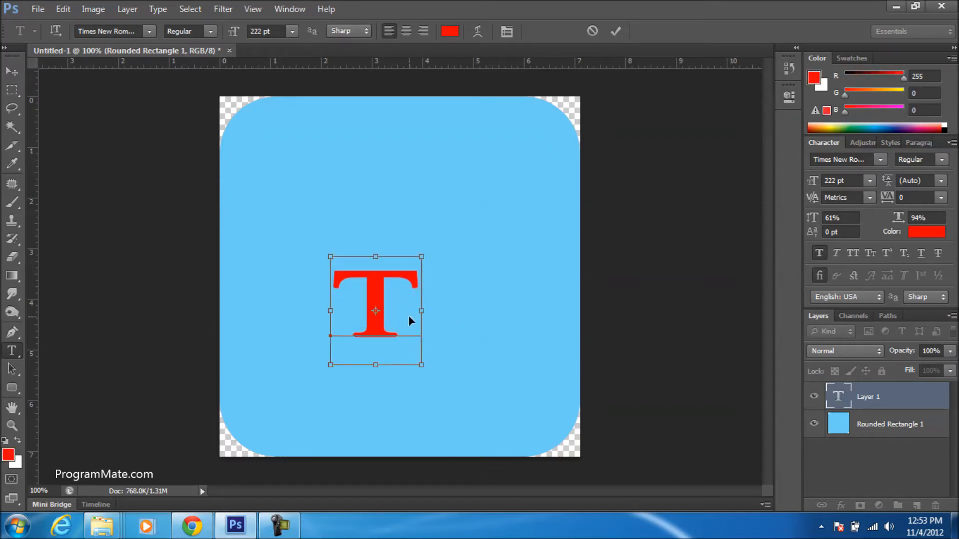
{"action": "left_click_drag", "start_coordinate": [406, 330], "coordinate": [434, 298]}
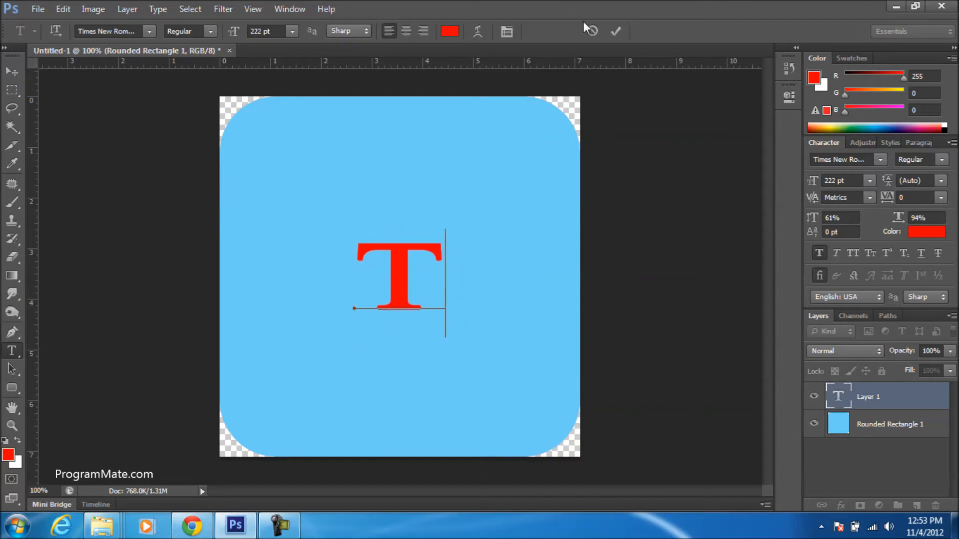
{"action": "left_click", "coordinate": [619, 31]}
Step: Rasterize the T text layer and toggle its visibility off and on again
{"action": "right_click", "coordinate": [855, 394]}
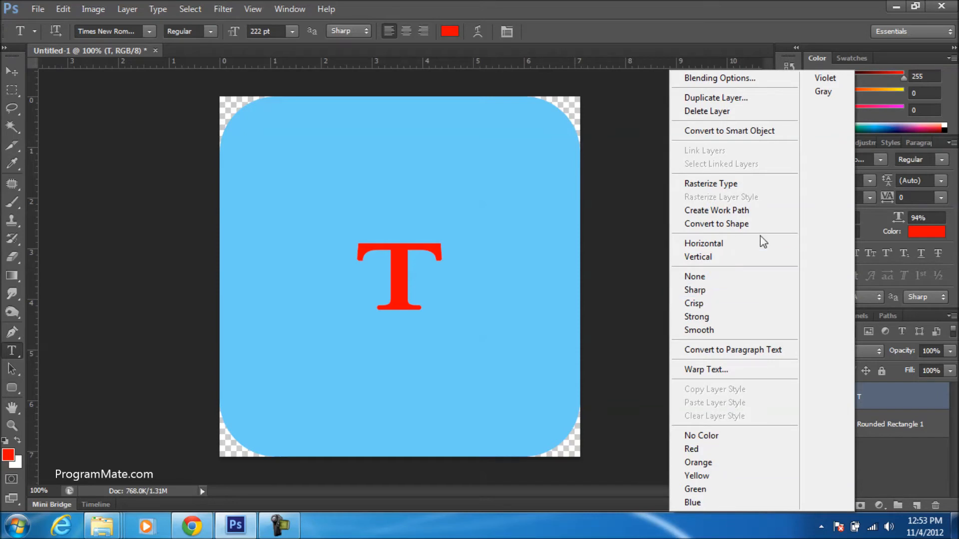
{"action": "left_click", "coordinate": [767, 188]}
{"action": "left_click", "coordinate": [814, 396]}
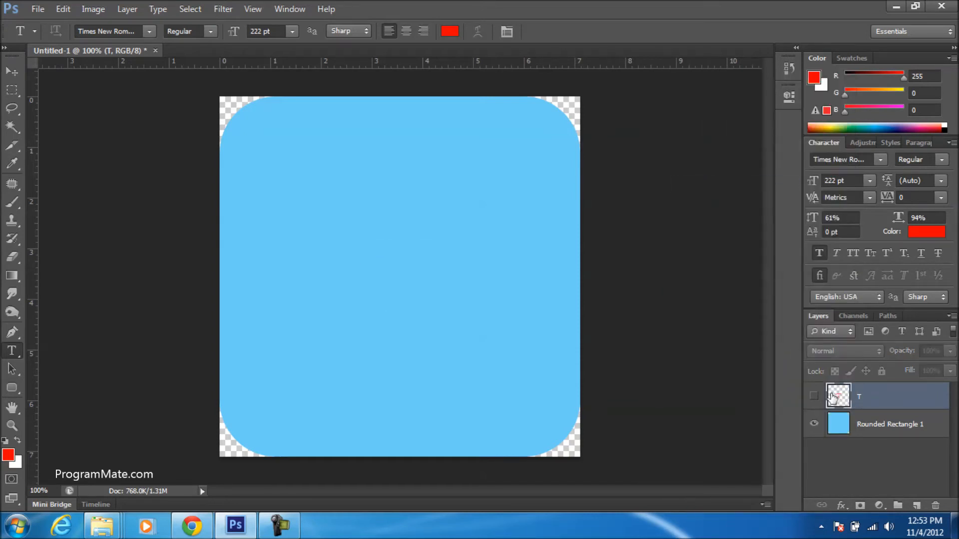
{"action": "left_click", "coordinate": [814, 396]}
Step: Apply an Inner Shadow layer style with its default settings to the T layer
{"action": "double_click", "coordinate": [839, 398]}
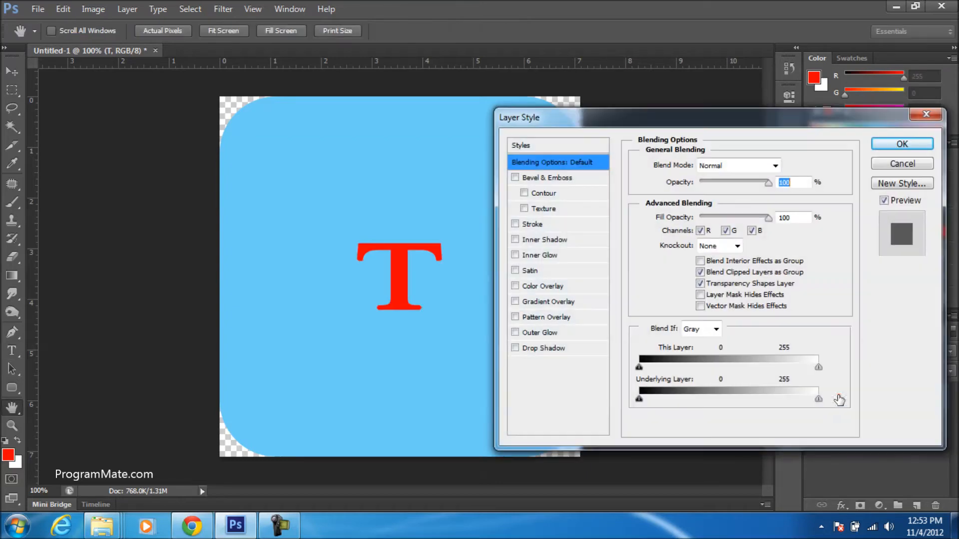
{"action": "left_click_drag", "start_coordinate": [606, 106], "coordinate": [408, 105]}
{"action": "left_click", "coordinate": [322, 226]}
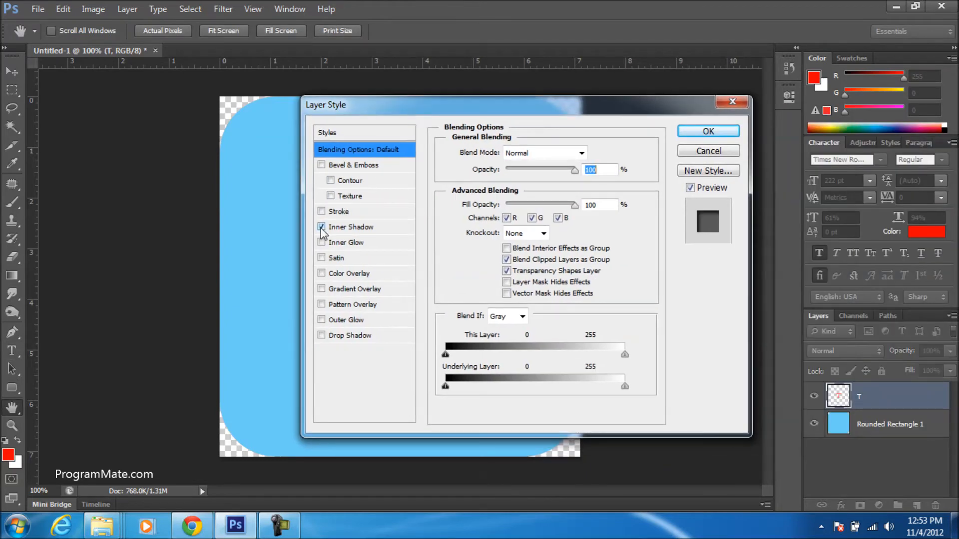
{"action": "left_click_drag", "start_coordinate": [628, 103], "coordinate": [785, 359]}
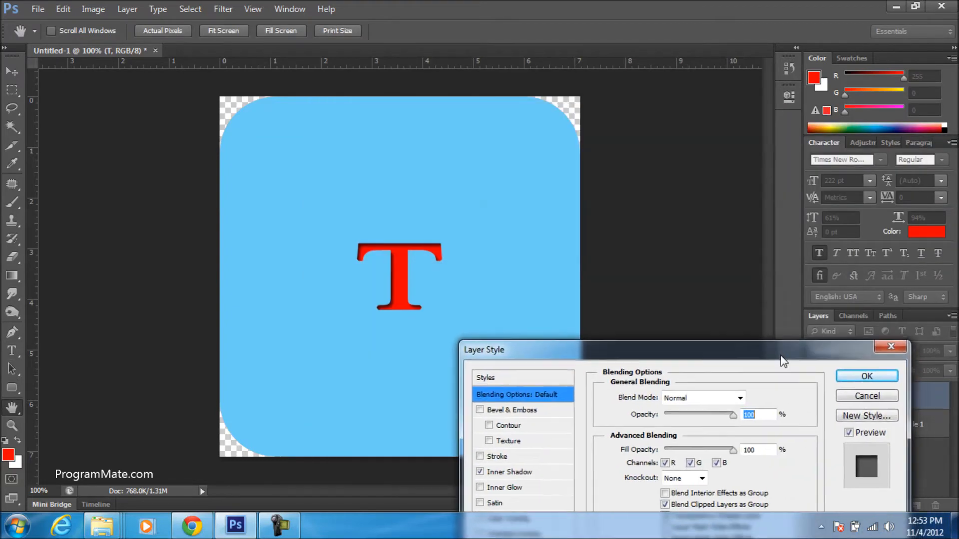
{"action": "left_click", "coordinate": [863, 374]}
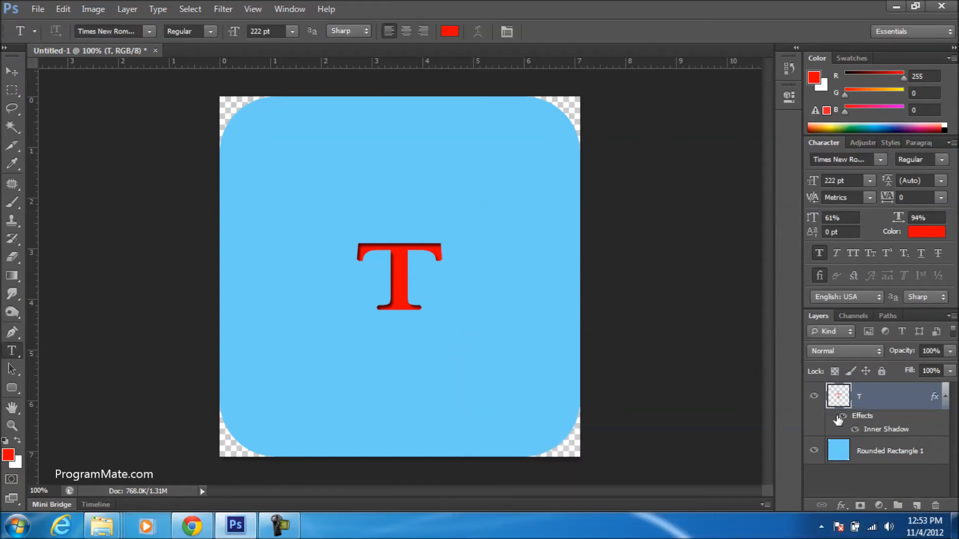
Step: Hide and show the T layer repeatedly to compare the icon with and without the letter
{"action": "left_click", "coordinate": [814, 398]}
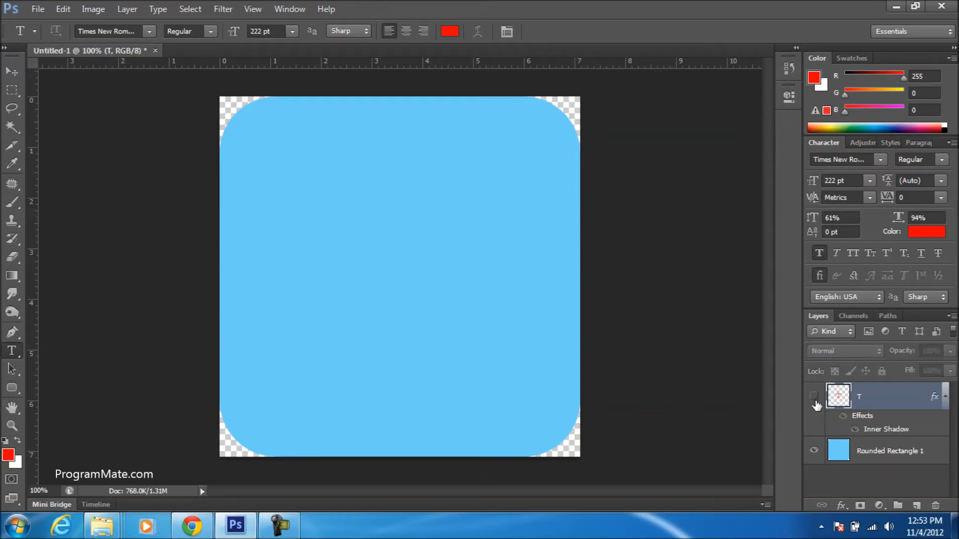
{"action": "left_click", "coordinate": [814, 398]}
{"action": "left_click", "coordinate": [813, 399]}
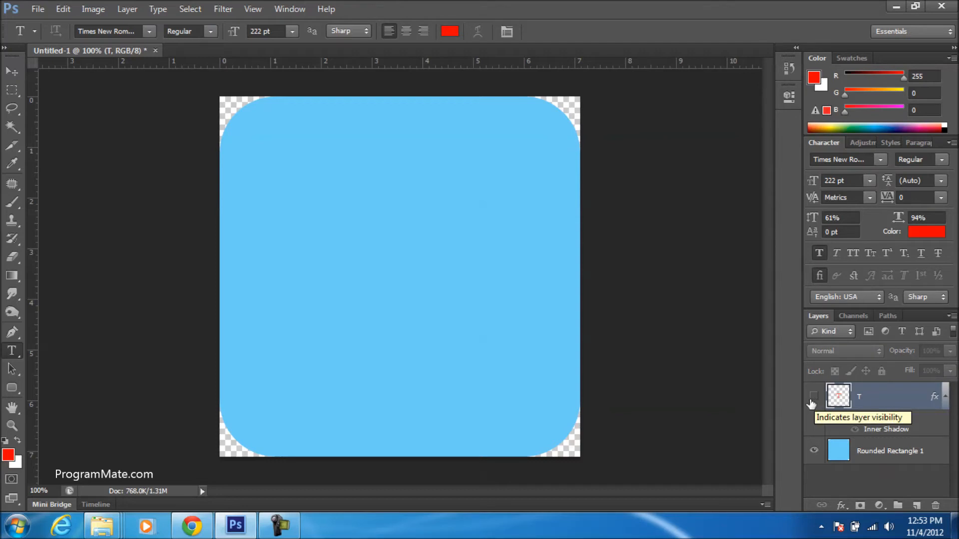
{"action": "left_click", "coordinate": [812, 398]}
{"action": "left_click", "coordinate": [814, 398]}
{"action": "left_click", "coordinate": [815, 398]}
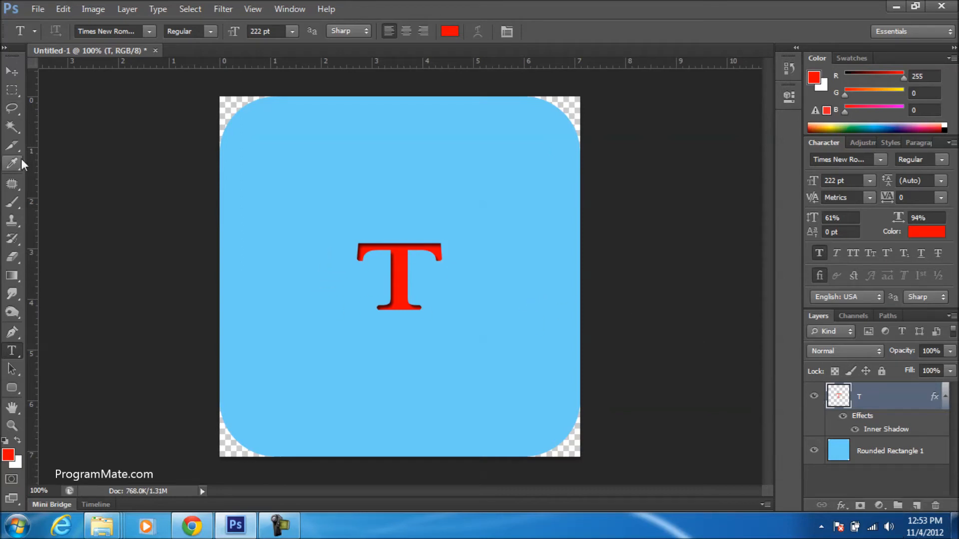
{"action": "key", "text": "ctrl+minus"}
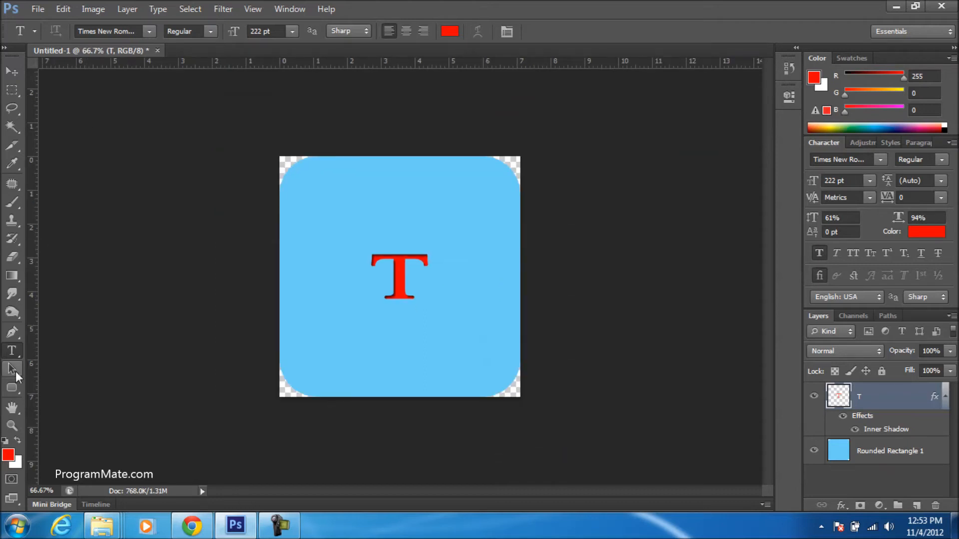
Step: Draw an elliptical selection about 8.9 by 4.4 in across the upper part of the icon, ending just above the T
{"action": "left_click", "coordinate": [12, 386]}
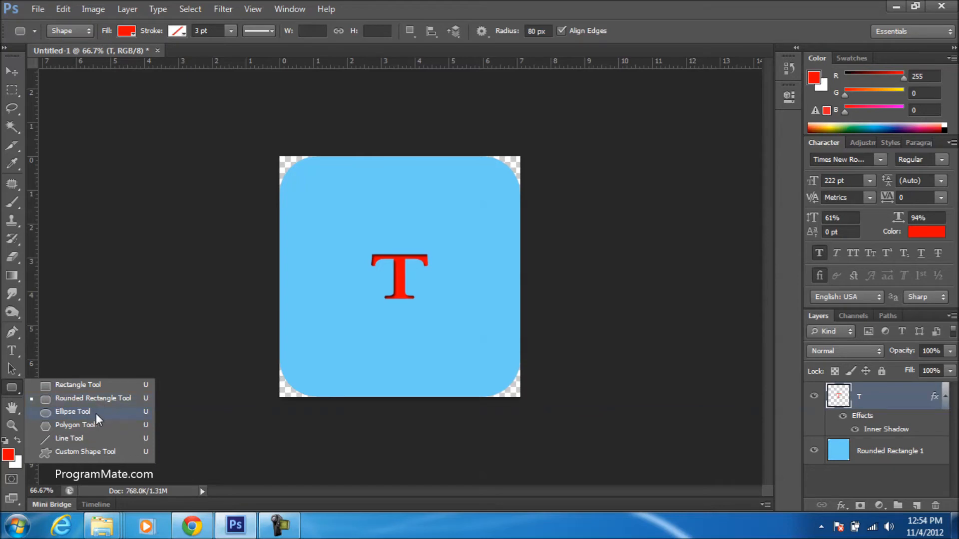
{"action": "left_click", "coordinate": [73, 411]}
{"action": "left_click_drag", "start_coordinate": [11, 92], "coordinate": [26, 93]}
{"action": "left_click", "coordinate": [58, 106]}
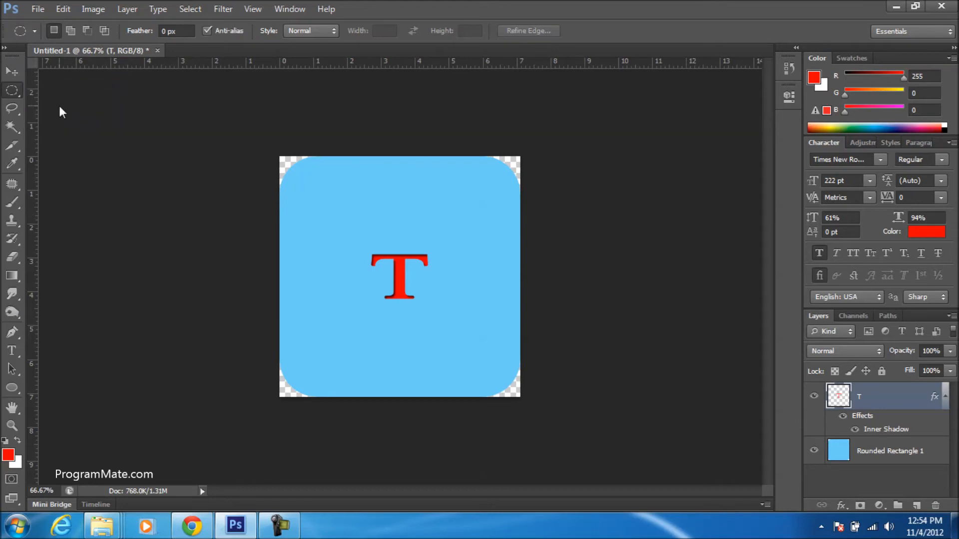
{"action": "left_click_drag", "start_coordinate": [247, 97], "coordinate": [569, 206]}
{"action": "mouse_move", "coordinate": [560, 231]}
{"action": "left_mouse_down"}
{"action": "mouse_move", "coordinate": [563, 243]}
{"action": "mouse_move", "coordinate": [548, 244]}
{"action": "left_mouse_up"}
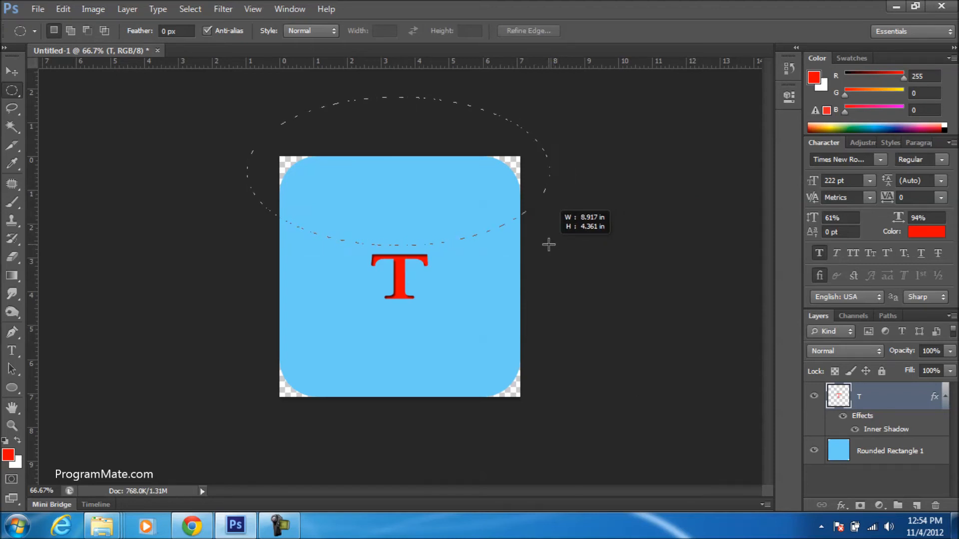
{"action": "left_click_drag", "start_coordinate": [548, 245], "coordinate": [547, 246]}
Step: Try to align the T layer with the horizontal center of the elliptical selection
{"action": "left_click", "coordinate": [91, 10]}
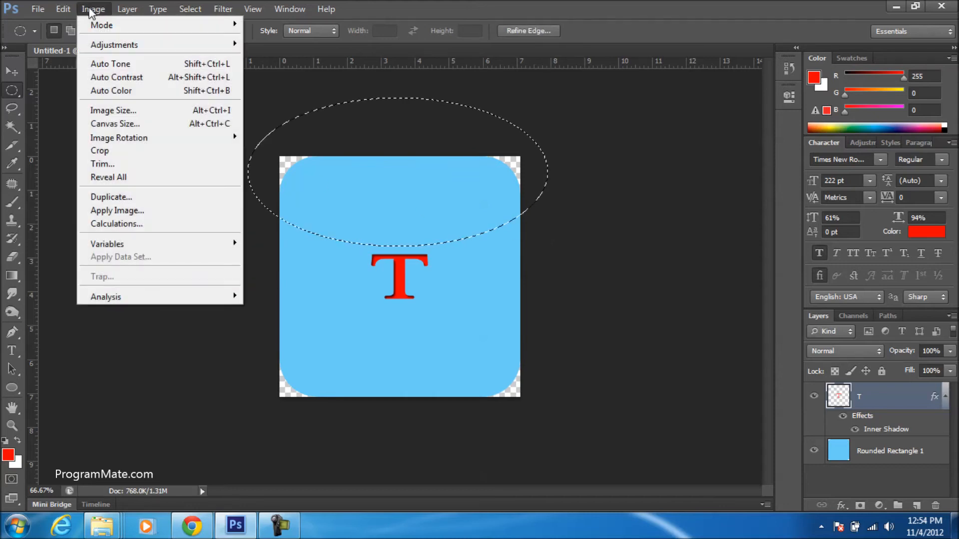
{"action": "left_click", "coordinate": [92, 10]}
{"action": "left_click", "coordinate": [127, 9]}
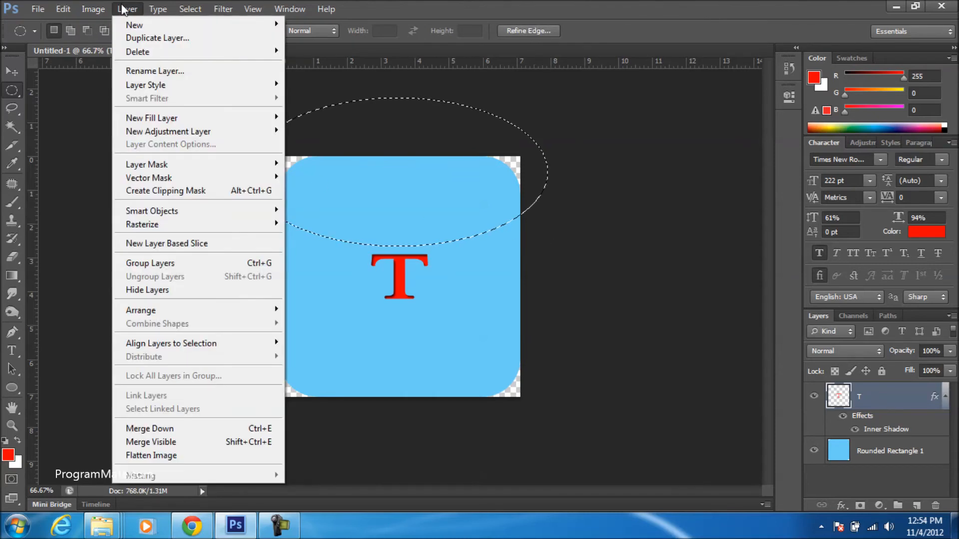
{"action": "mouse_move", "coordinate": [215, 345]}
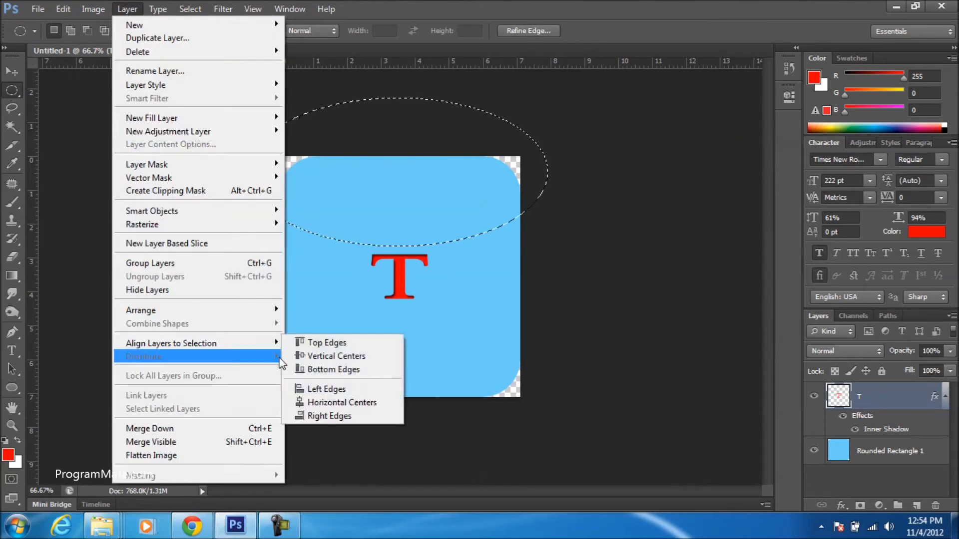
{"action": "left_click", "coordinate": [363, 400]}
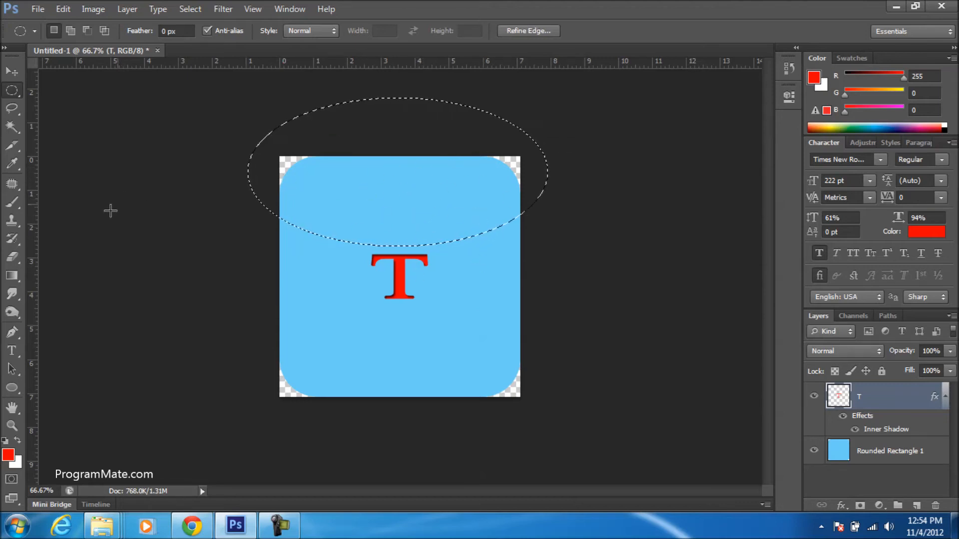
Step: Set up a linear gradient fading from a white foreground color to transparent, and undo its trial fill on the T layer
{"action": "left_click", "coordinate": [13, 275]}
{"action": "left_click_drag", "start_coordinate": [26, 273], "coordinate": [38, 282]}
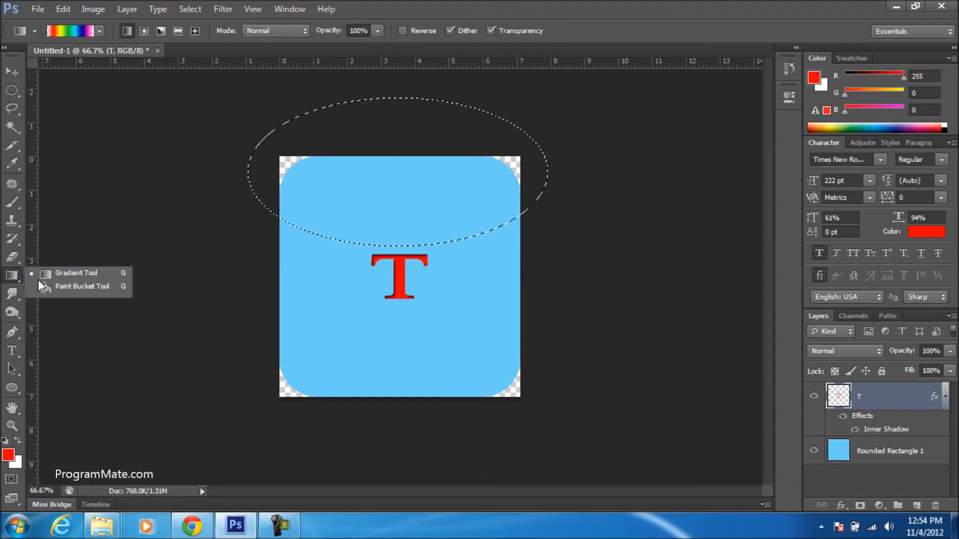
{"action": "left_click", "coordinate": [100, 31]}
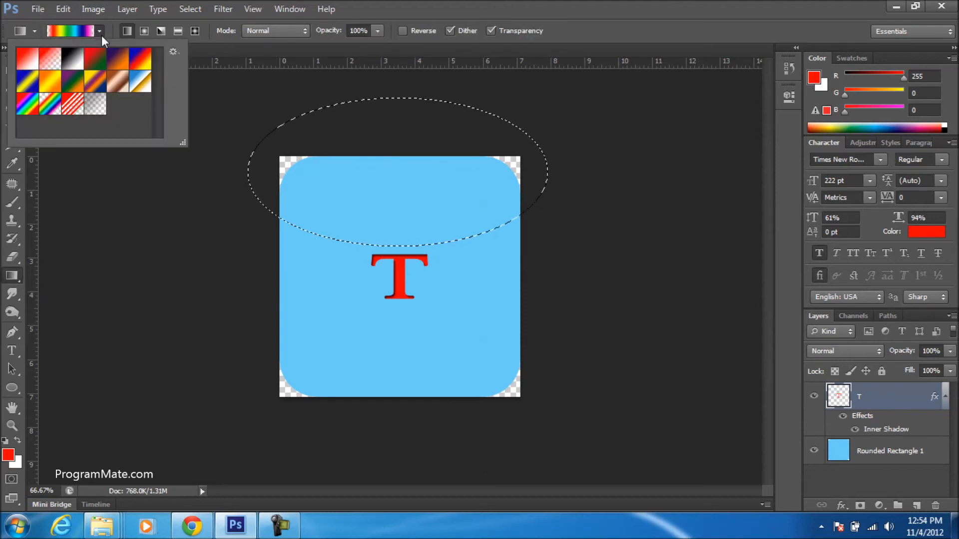
{"action": "left_click", "coordinate": [50, 60]}
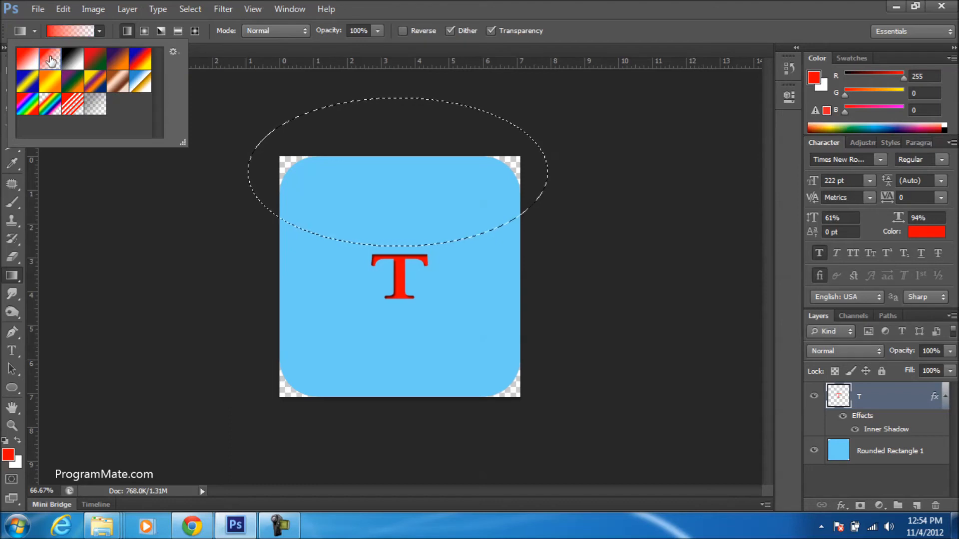
{"action": "left_click", "coordinate": [943, 125]}
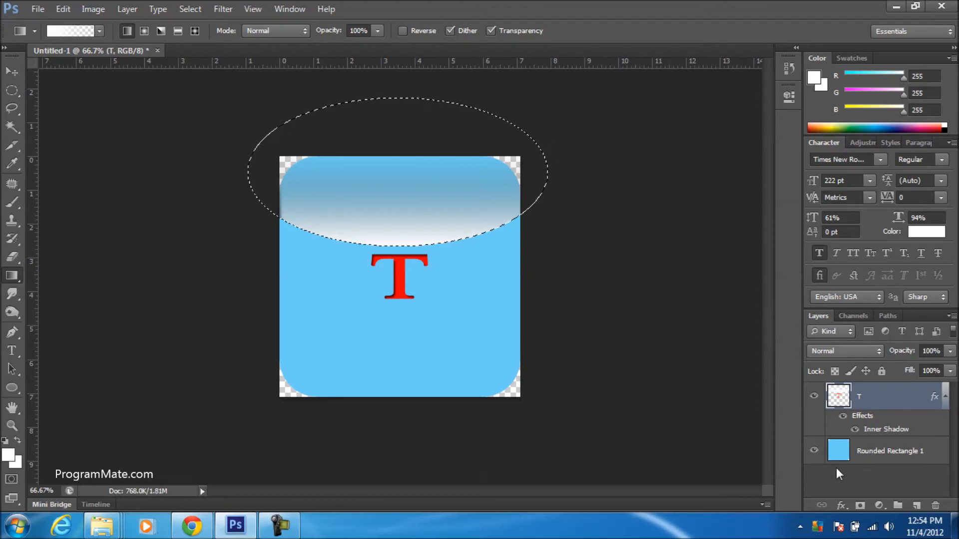
{"action": "key", "text": "ctrl+z"}
Step: Fill the ellipse on a new layer with the white gradient fading upward from its lower edge, and deselect
{"action": "left_click", "coordinate": [916, 505]}
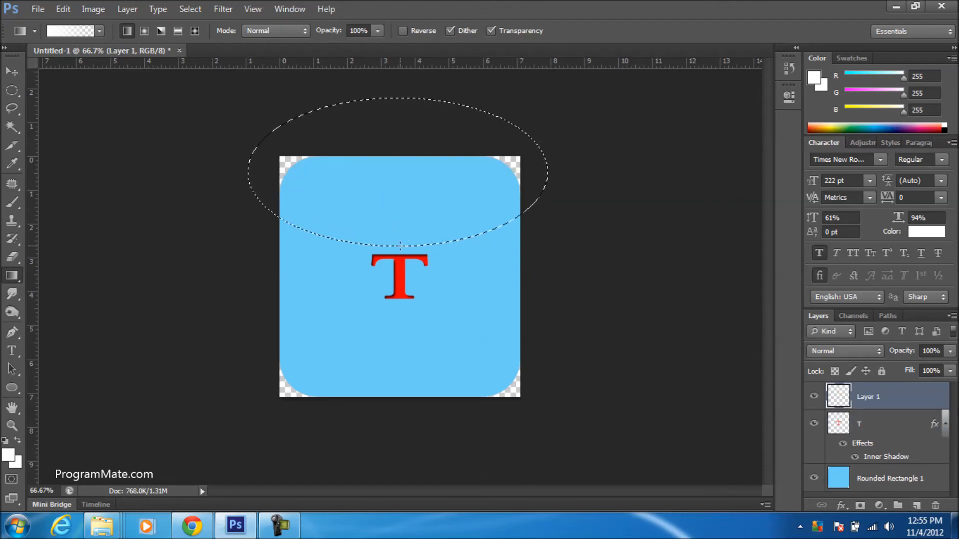
{"action": "left_click_drag", "start_coordinate": [393, 139], "coordinate": [393, 138]}
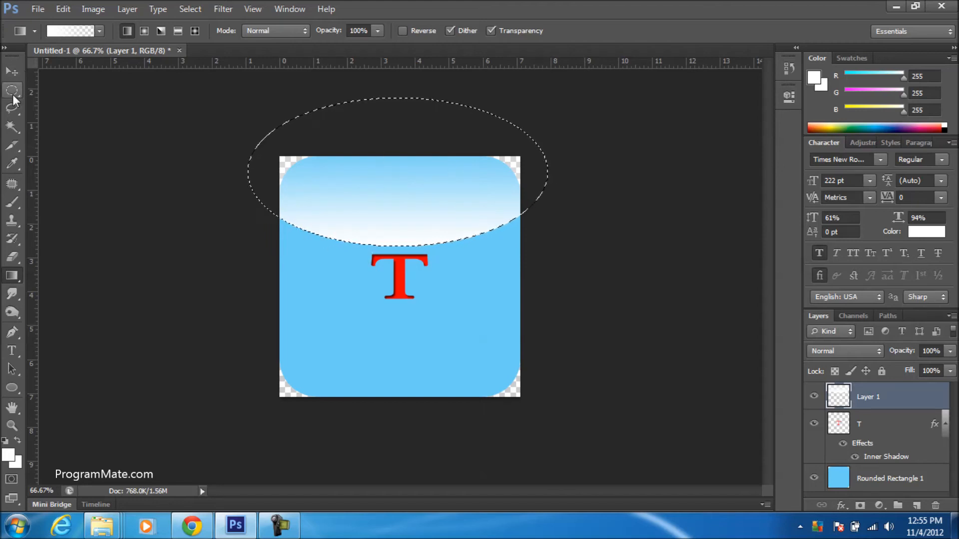
{"action": "key", "text": "ctrl+d"}
Step: Set the opacity of the white gloss layer to 32%
{"action": "mouse_move", "coordinate": [901, 352]}
{"action": "left_mouse_down"}
{"action": "mouse_move", "coordinate": [893, 356]}
{"action": "mouse_move", "coordinate": [901, 359]}
{"action": "left_mouse_up"}
{"action": "left_click", "coordinate": [930, 352]}
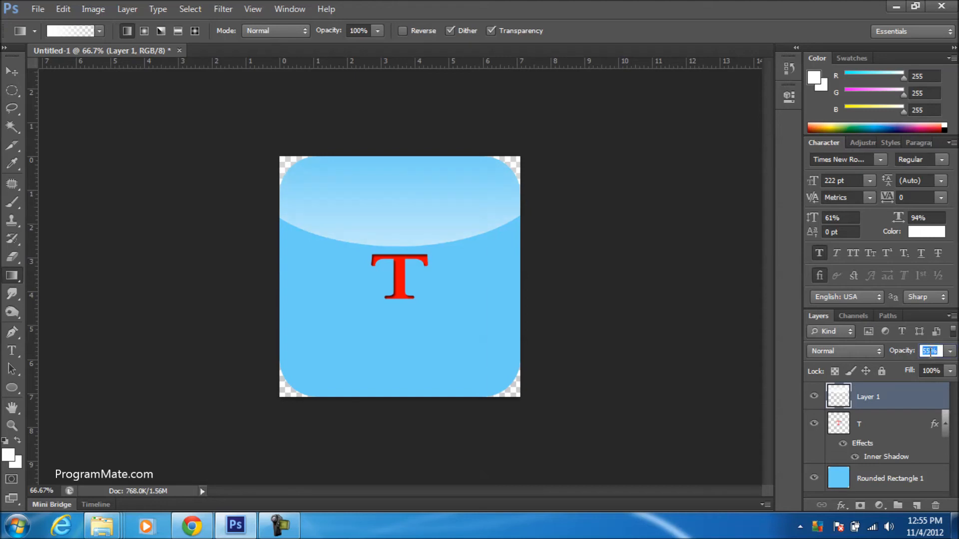
{"action": "type", "text": "32"}
{"action": "key", "text": "Return"}
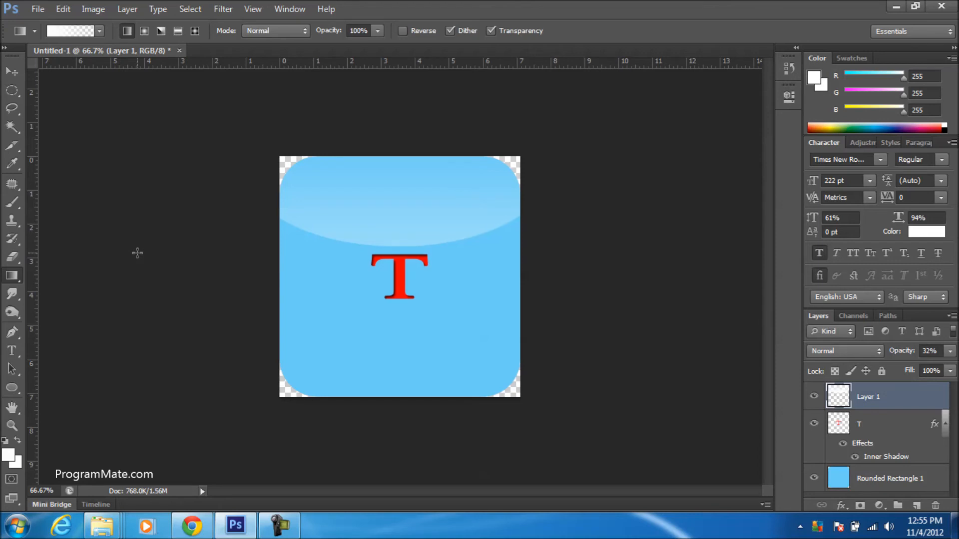
Step: Nudge the gloss layer straight down until its curved lower edge crosses the middle of the letter T
{"action": "key", "text": "ctrl+shift+Down"}
{"action": "key", "text": "ctrl+shift+Down"}
{"action": "key", "text": "ctrl+shift+Down"}
{"action": "key", "text": "ctrl+shift+Down"}
{"action": "key", "text": "ctrl+shift+Down"}
{"action": "key", "text": "ctrl+shift+Down"}
{"action": "key", "text": "ctrl+shift+Down"}
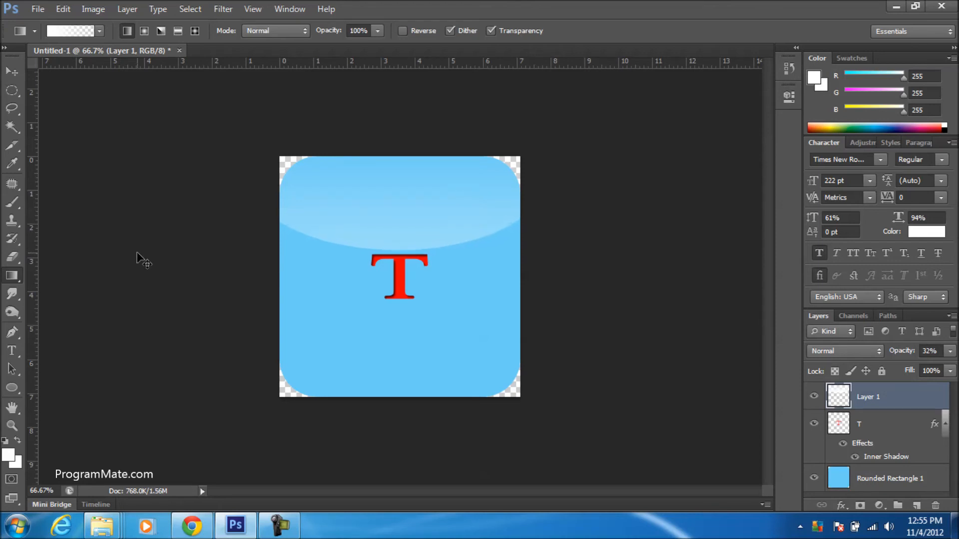
{"action": "key", "text": "ctrl+shift+Down"}
{"action": "key", "text": "ctrl+shift+Down"}
{"action": "key", "text": "ctrl+shift+Down"}
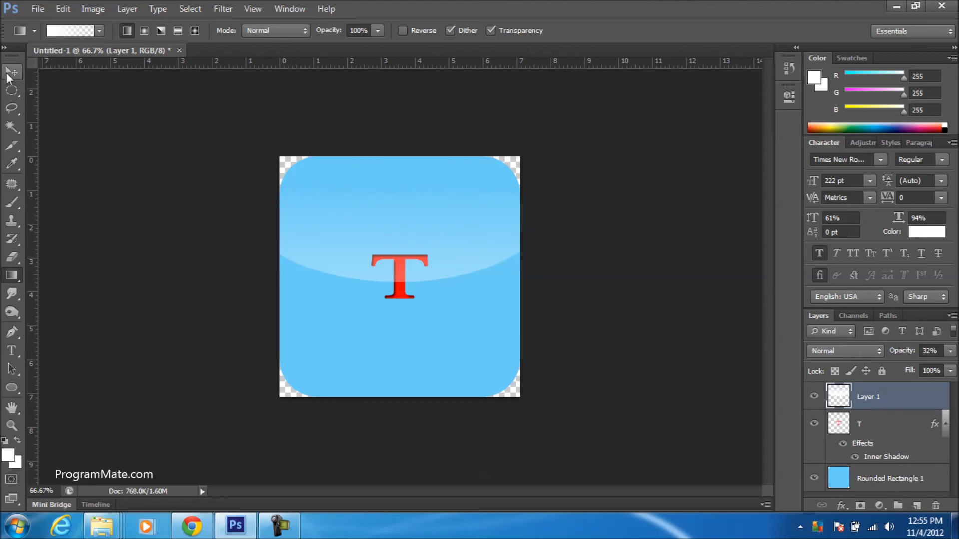
Step: Try to select the transparent area outside the rounded corners with the Magic Wand, and clear the selection
{"action": "key", "text": "ctrl+1"}
{"action": "key", "text": "w"}
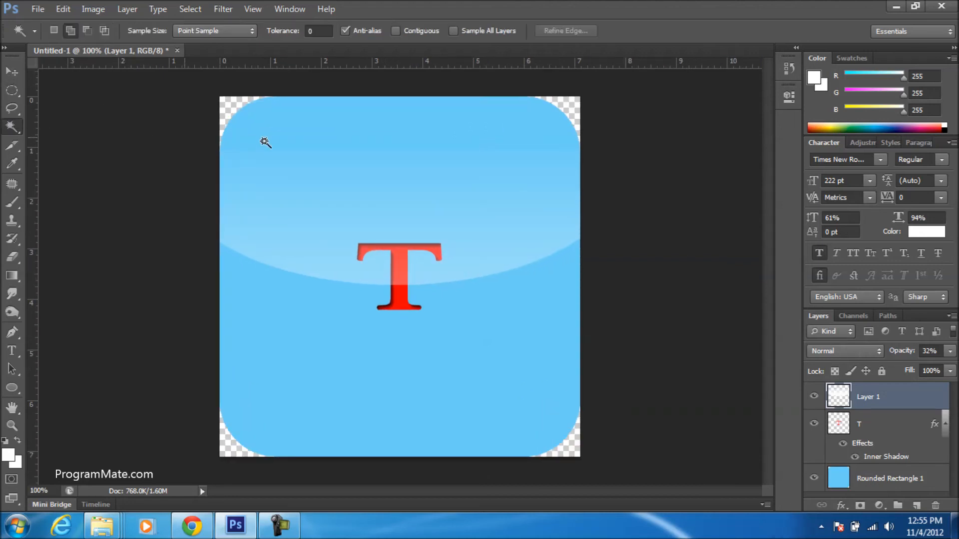
{"action": "left_click", "coordinate": [223, 101]}
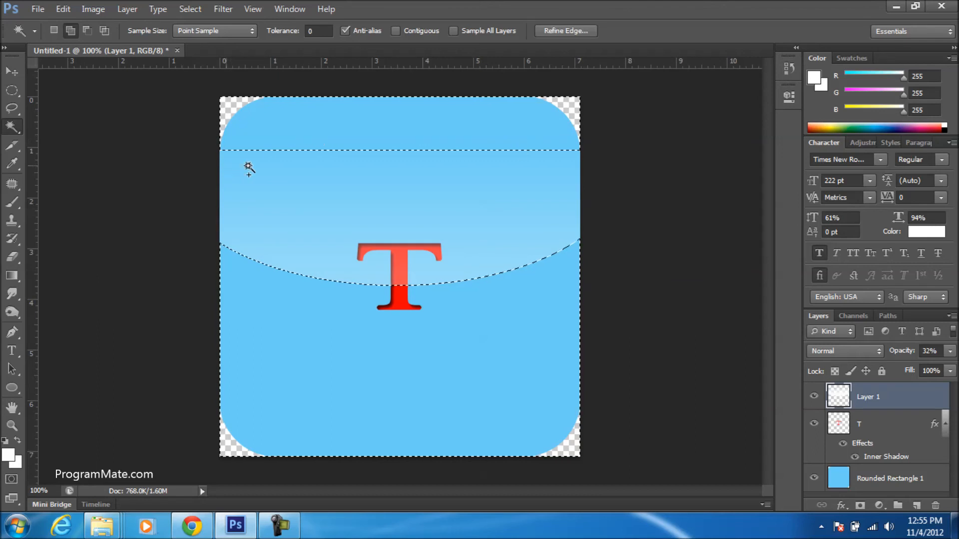
{"action": "left_click", "coordinate": [13, 90]}
{"action": "key", "text": "ctrl+d"}
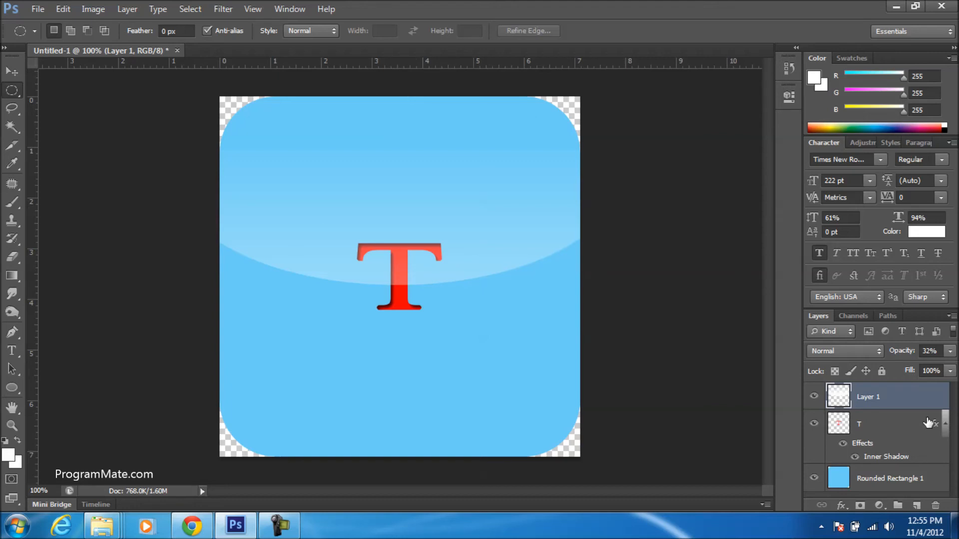
Step: Replace the gloss layer with a new empty layer and draw a wide elliptical selection down to the middle of the T
{"action": "left_click", "coordinate": [934, 506]}
{"action": "left_click", "coordinate": [917, 506]}
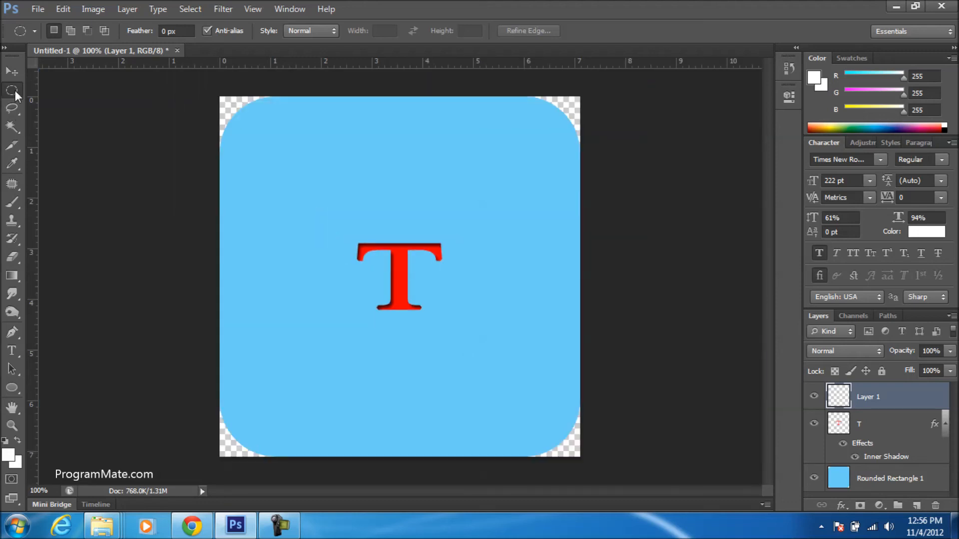
{"action": "key", "text": "ctrl+minus"}
{"action": "left_click_drag", "start_coordinate": [227, 88], "coordinate": [582, 275]}
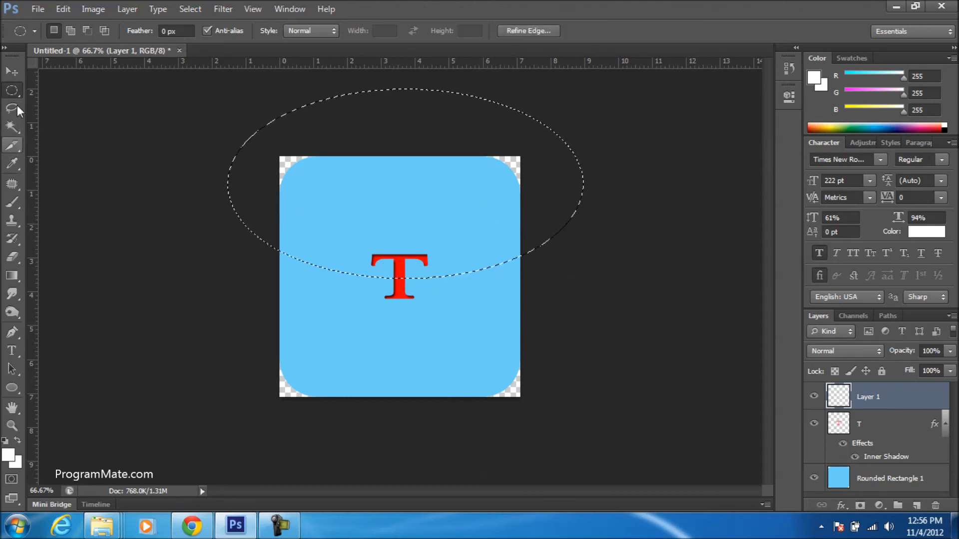
Step: Intersect the elliptical selection with the canvas area using the Magic Wand in Intersect with Selection mode
{"action": "right_click", "coordinate": [10, 92]}
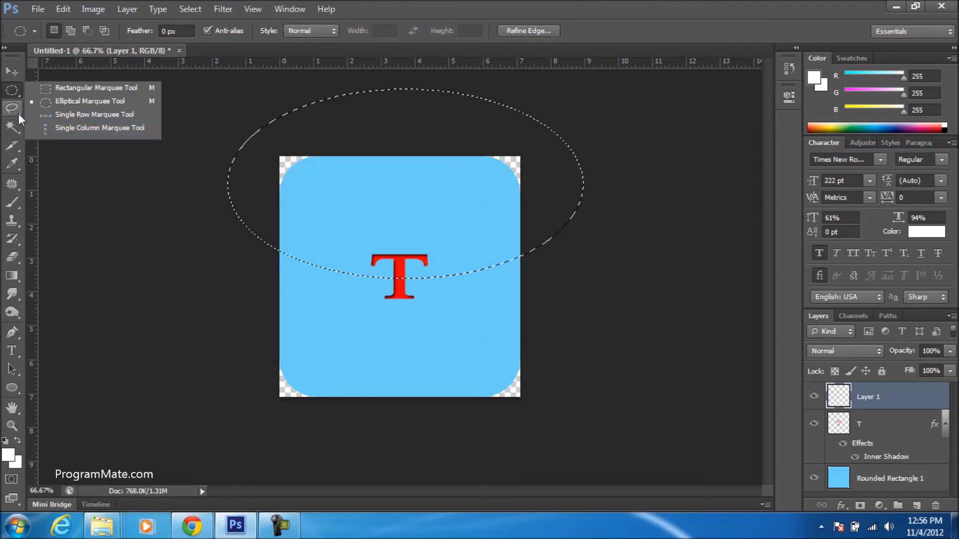
{"action": "left_click", "coordinate": [12, 126]}
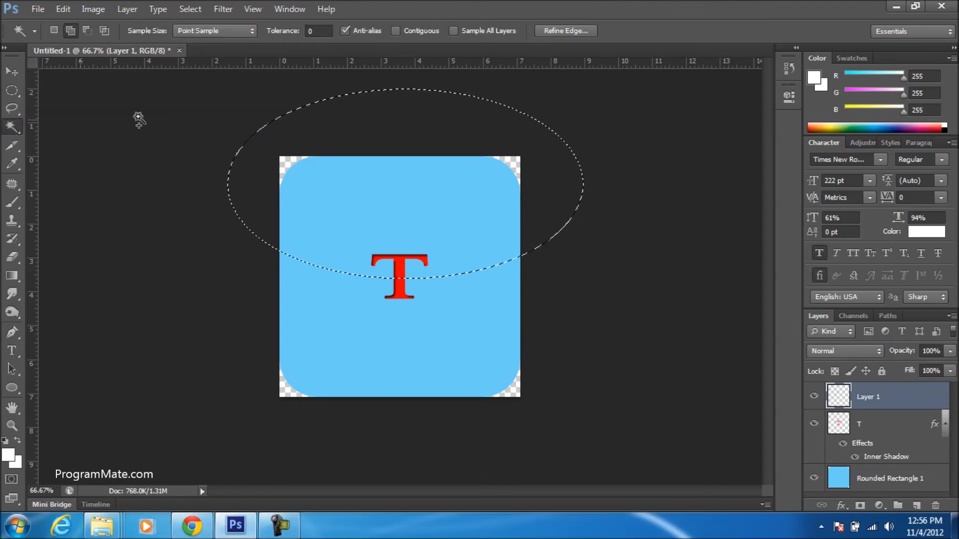
{"action": "left_click", "coordinate": [103, 32]}
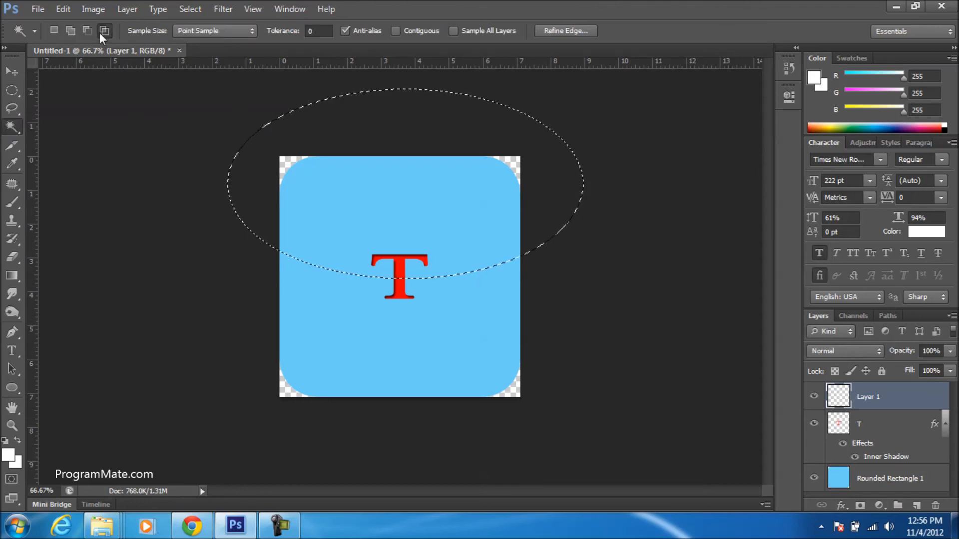
{"action": "left_click", "coordinate": [385, 216]}
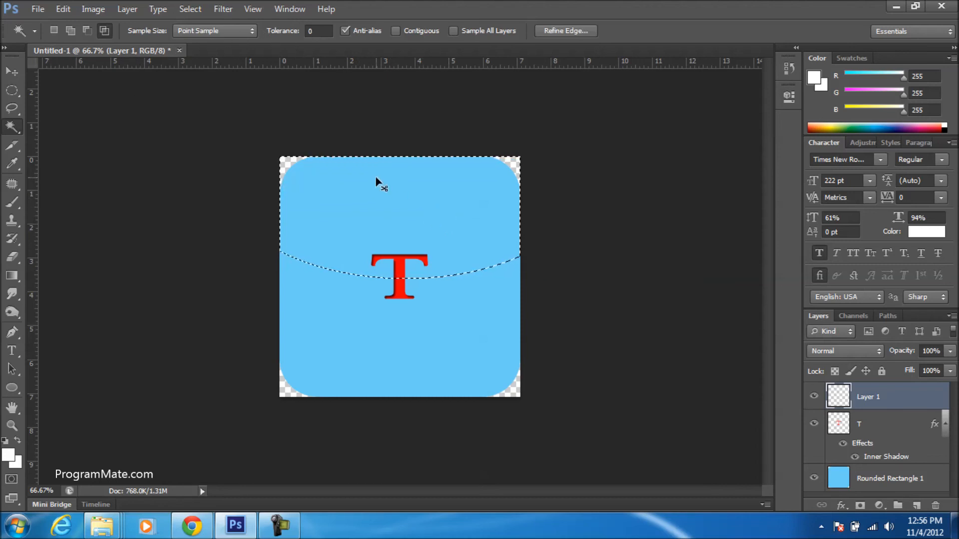
Step: Try several gradient directions in the selection, keeping a diagonal white gradient that fades to transparent toward the icon's upper-left corner
{"action": "key", "text": "ctrl+plus"}
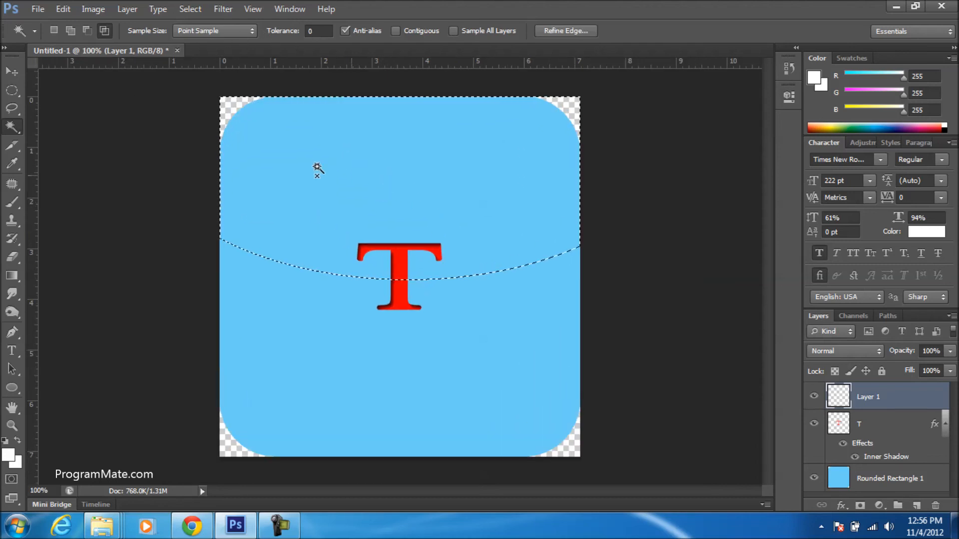
{"action": "left_click", "coordinate": [17, 280]}
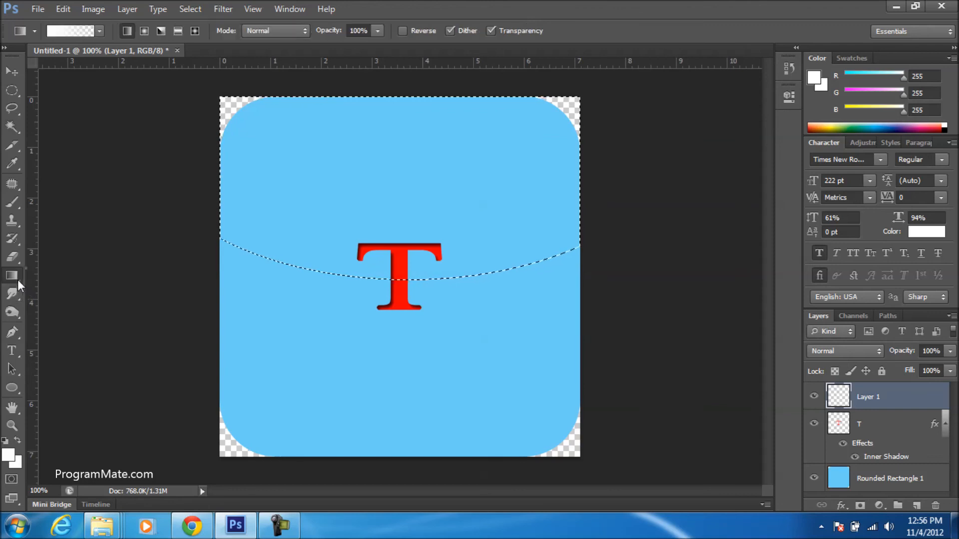
{"action": "left_click", "coordinate": [52, 276]}
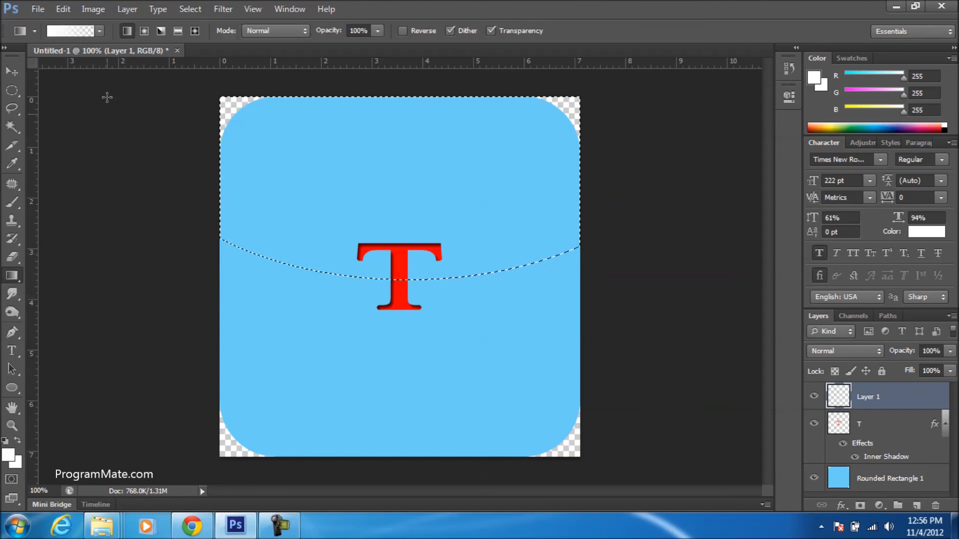
{"action": "left_click_drag", "start_coordinate": [466, 248], "coordinate": [447, 242]}
{"action": "key", "text": "ctrl+z"}
{"action": "left_click_drag", "start_coordinate": [337, 200], "coordinate": [364, 239]}
{"action": "key", "text": "ctrl+z"}
{"action": "key", "text": "ctrl+z"}
{"action": "key", "text": "ctrl+z"}
{"action": "mouse_move", "coordinate": [396, 192]}
{"action": "left_mouse_down"}
{"action": "mouse_move", "coordinate": [456, 257]}
{"action": "mouse_move", "coordinate": [395, 192]}
{"action": "left_mouse_up"}
{"action": "key", "text": "ctrl+z"}
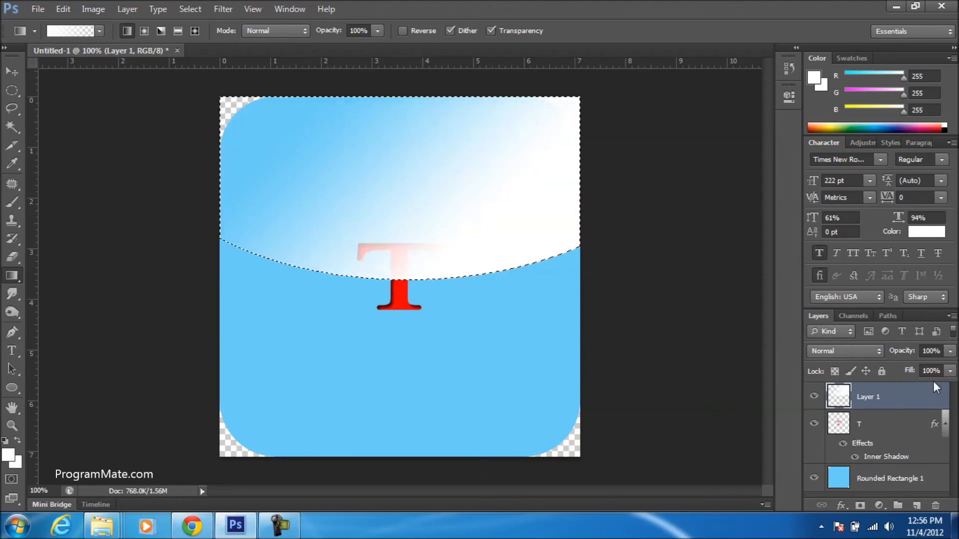
Step: Set the gloss layer's opacity to 53% and clear the selection
{"action": "left_click_drag", "start_coordinate": [905, 352], "coordinate": [909, 355]}
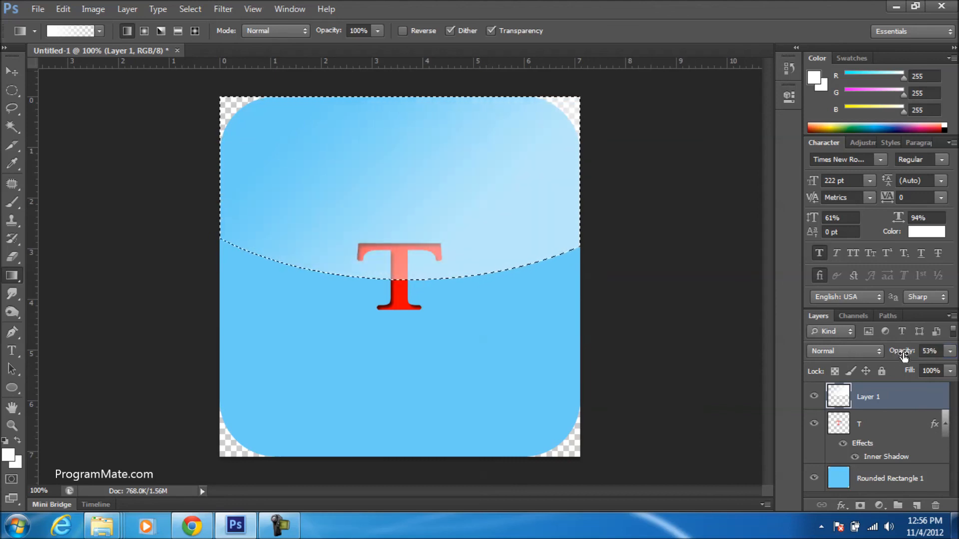
{"action": "key", "text": "ctrl+d"}
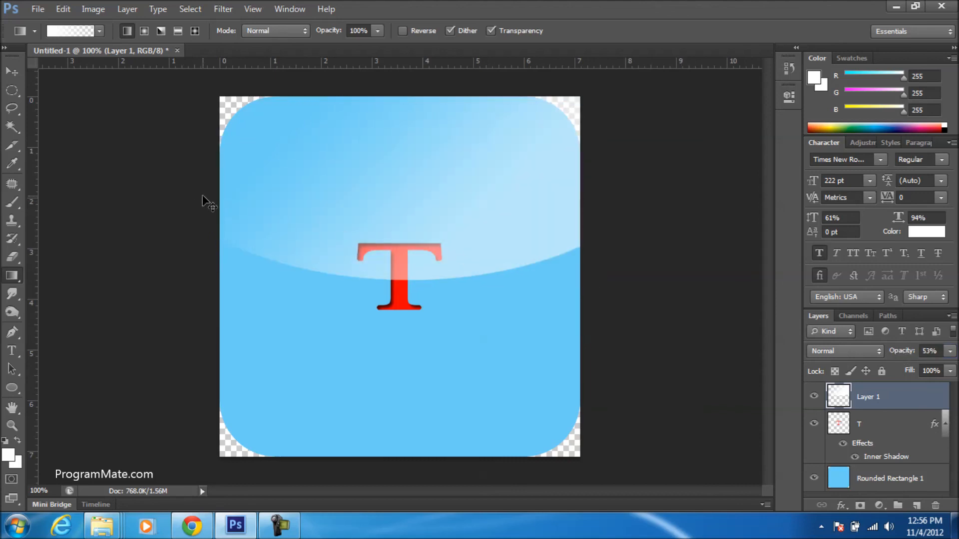
{"action": "key", "text": "ctrl+minus"}
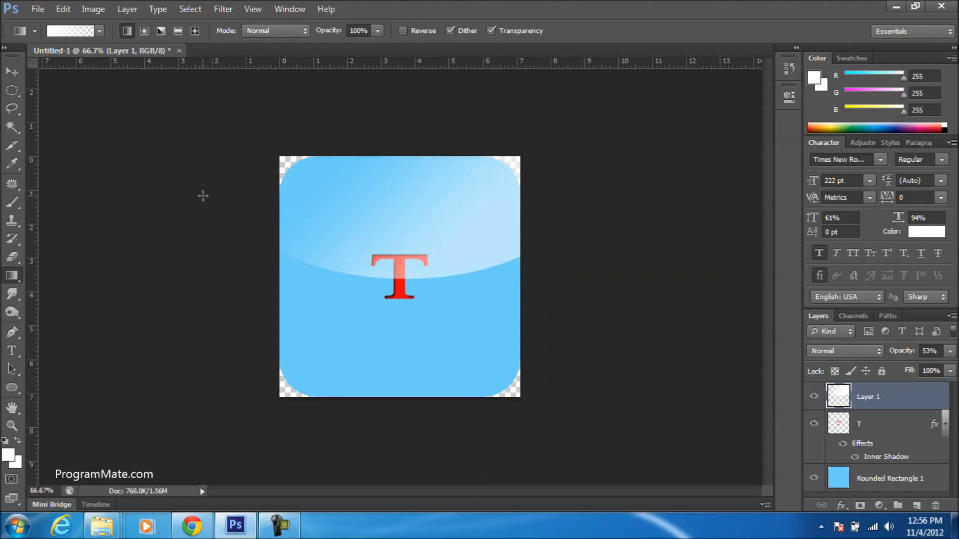
{"action": "key", "text": "ctrl+plus"}
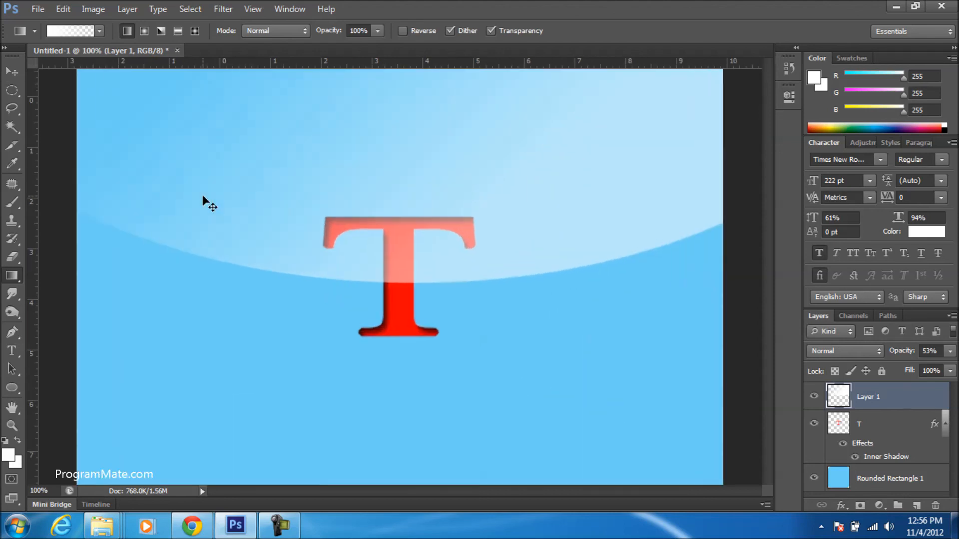
{"action": "key", "text": "ctrl+minus"}
{"action": "key", "text": "ctrl+plus"}
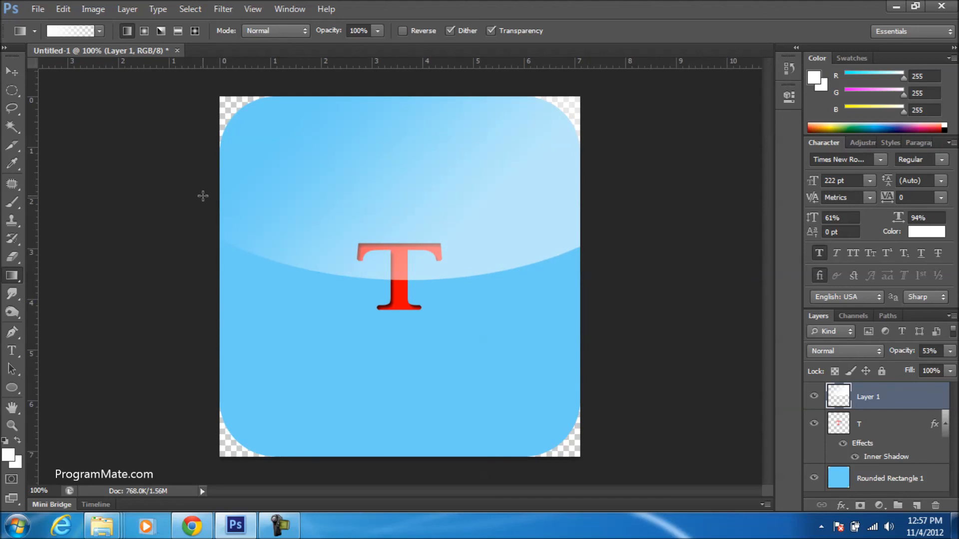